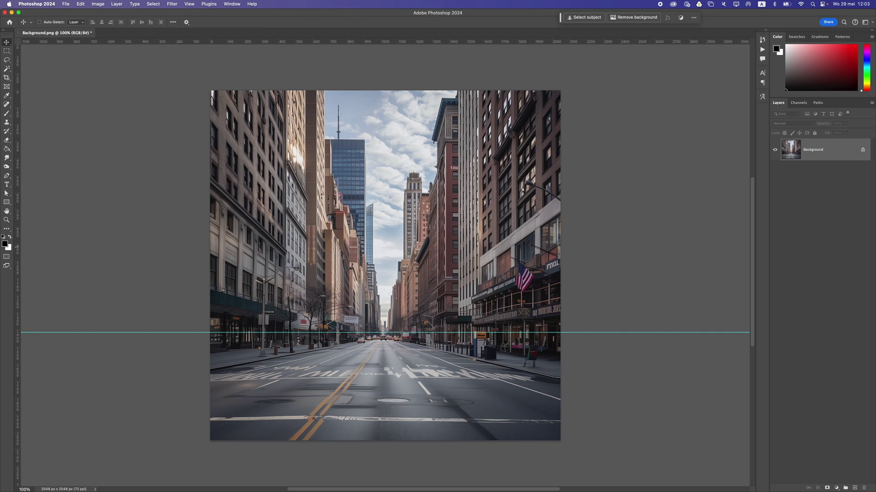
Place the shoe image from the file browser into the street document and move it down so its sole rests on the road.
key("super+Tab")
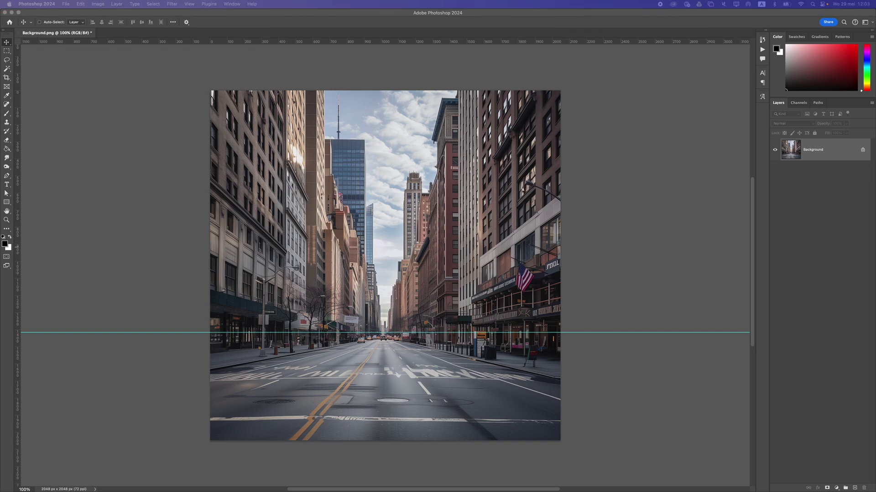
left_click_drag(772, 198, 383, 231)
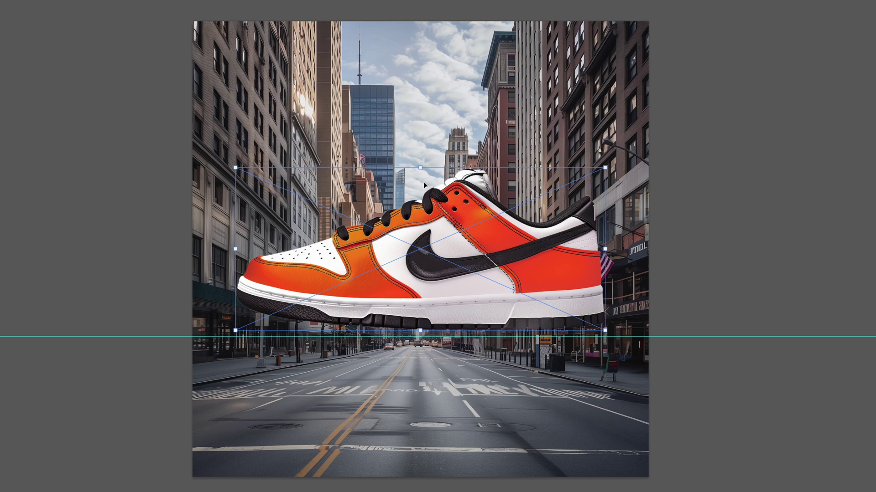
left_click_drag(459, 201, 459, 253)
key("shift+Down")
key("shift+Down")
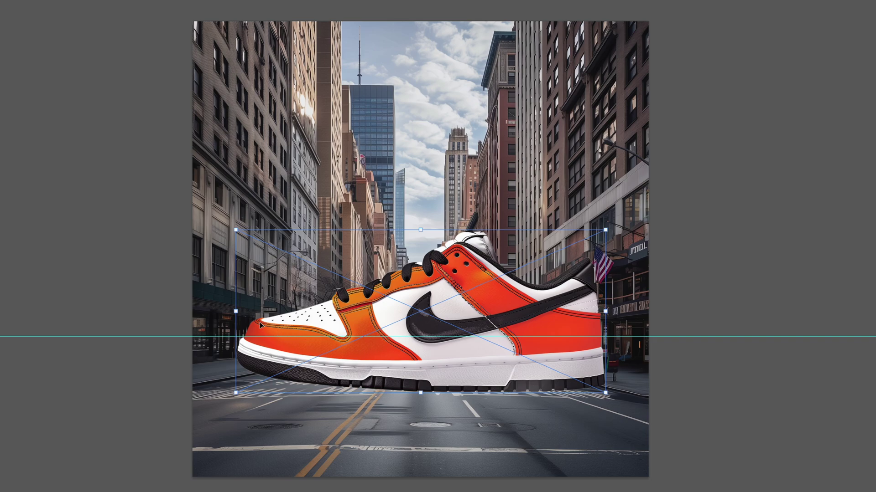
key("shift+Down")
key("shift+Down")
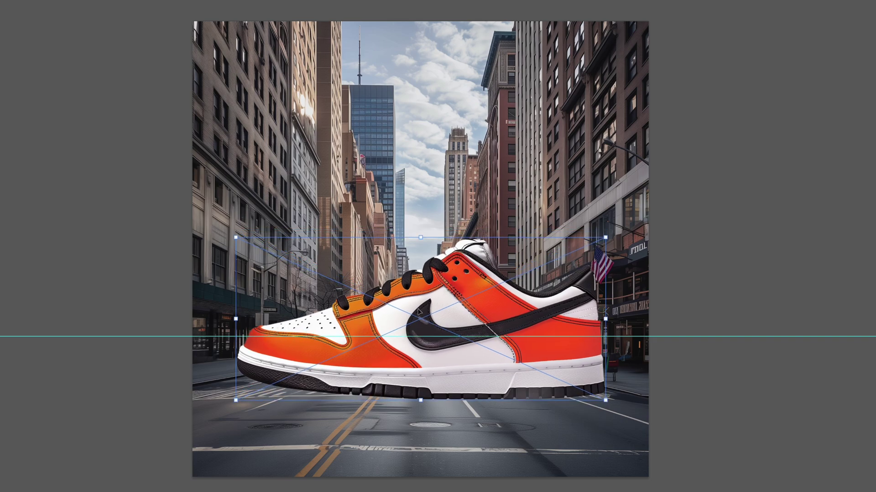
key("shift+Down")
key("shift+Up")
left_click_drag(520, 312, 518, 317)
key("Return")
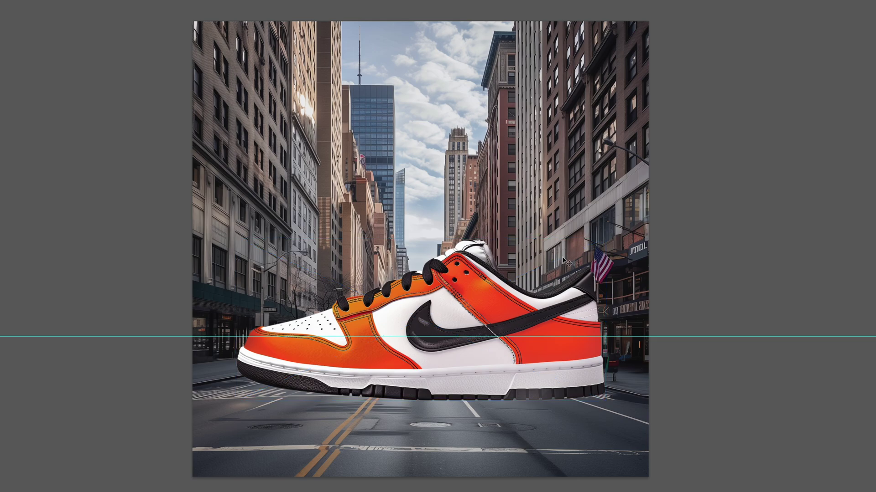
Scale the shoe down to about 89% and reposition it on the road near the middle of the street.
left_click_drag(516, 289, 512, 351)
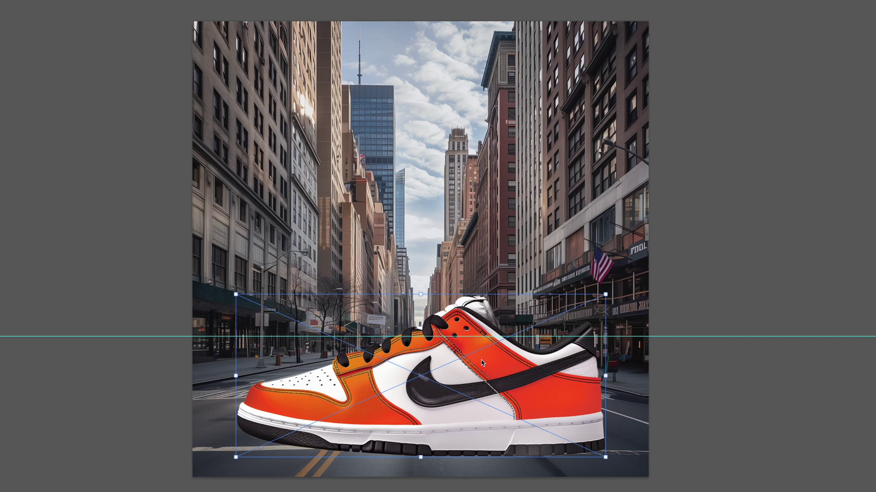
left_click_drag(481, 376, 556, 287)
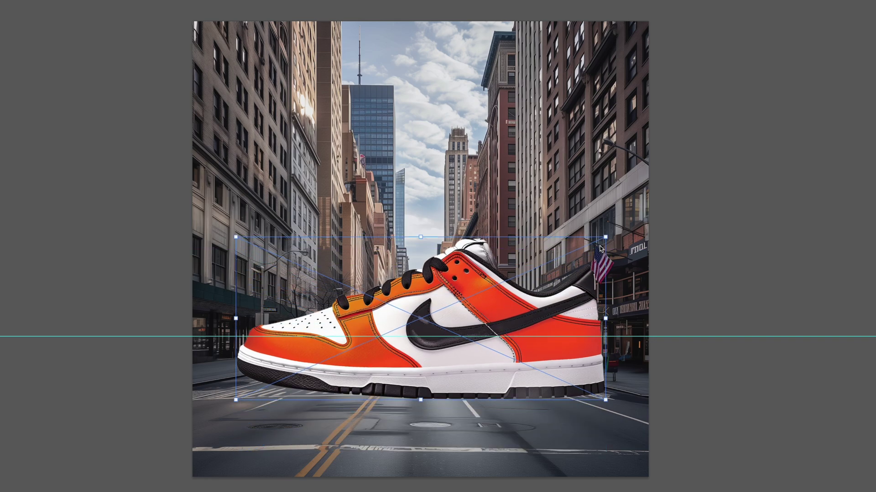
left_click_drag(605, 238, 587, 246)
left_click_drag(495, 298, 495, 298)
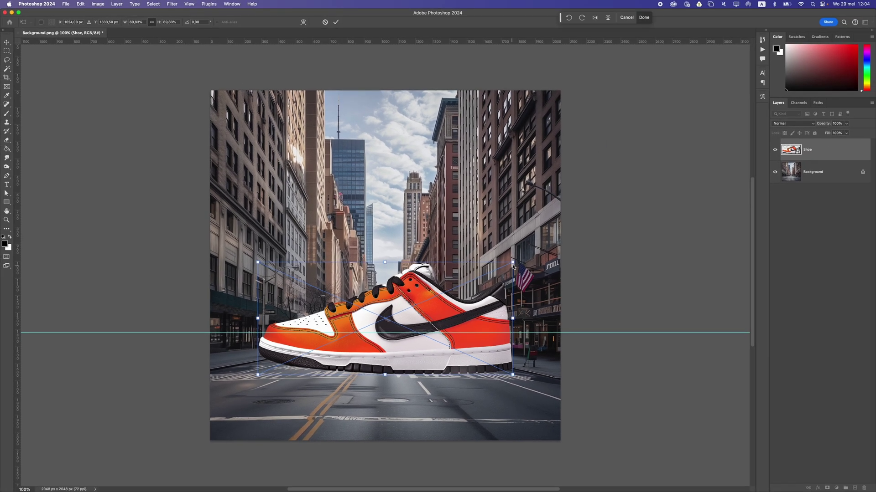
left_click_drag(513, 265, 511, 263)
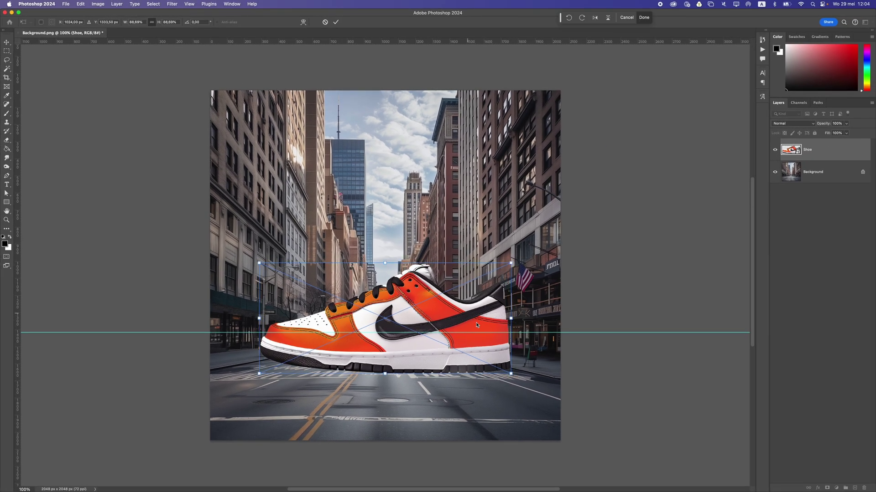
left_click_drag(420, 310, 418, 313)
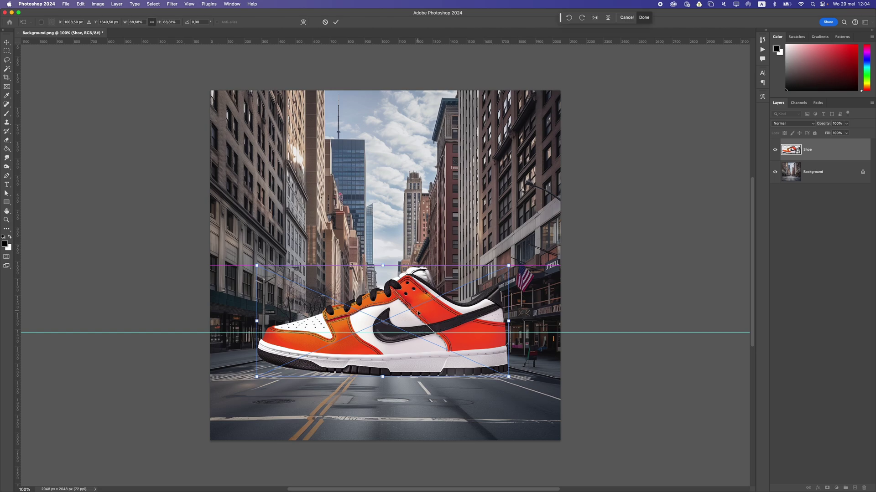
key("Return")
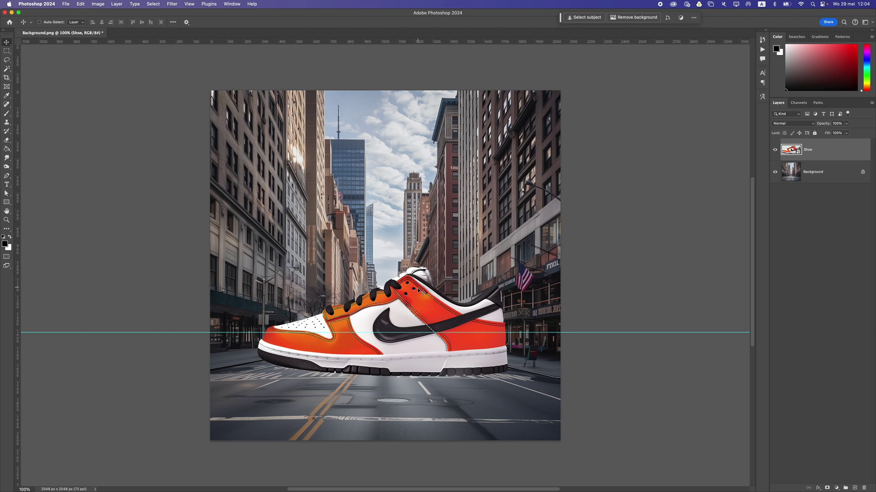
Reduce the shoe further to about 85% of its original scale and hide the horizon guide.
left_click_drag(416, 292, 414, 294)
key("ctrl+t")
left_click_drag(507, 267, 503, 266)
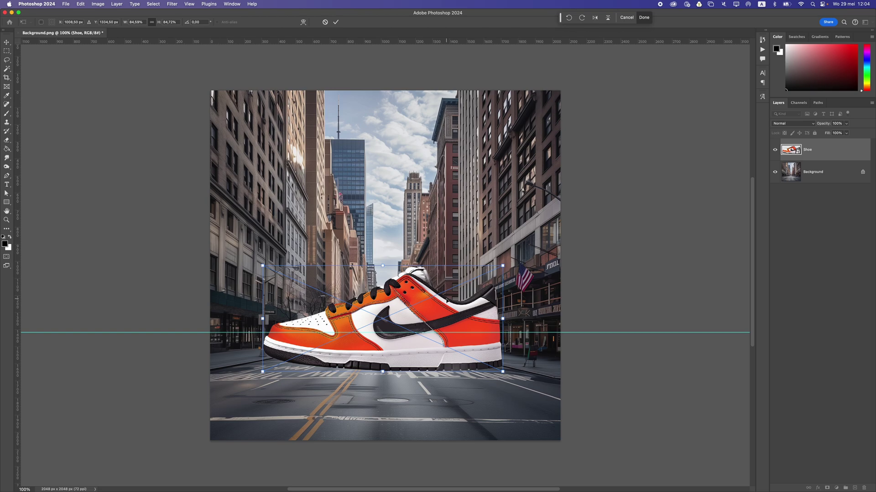
key("Return")
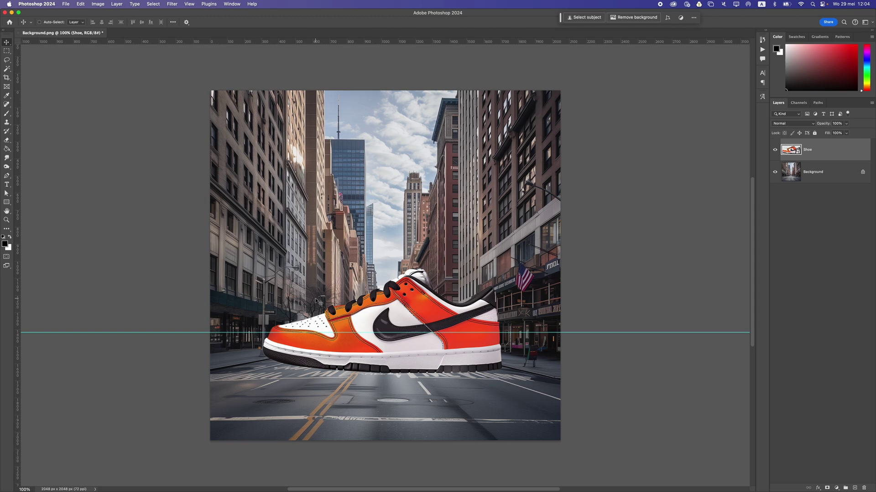
key("super+semicolon")
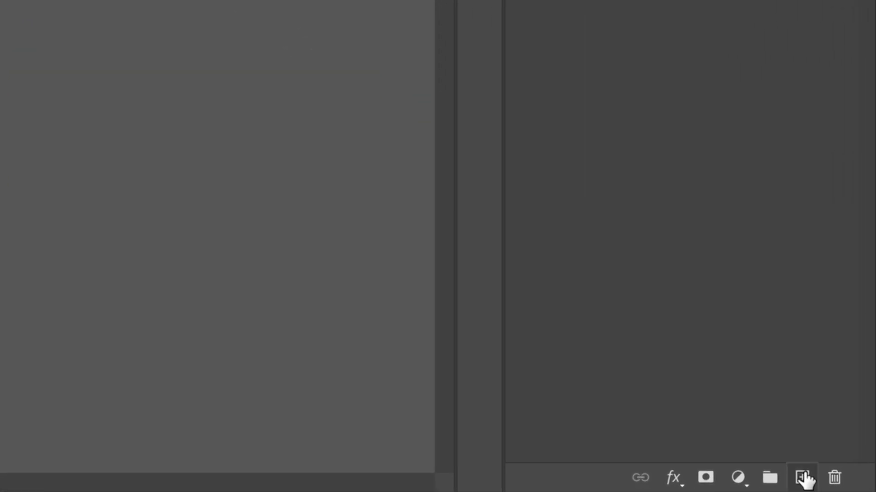
Create a new empty layer and place it between the Shoe and Background layers.
left_click(855, 488)
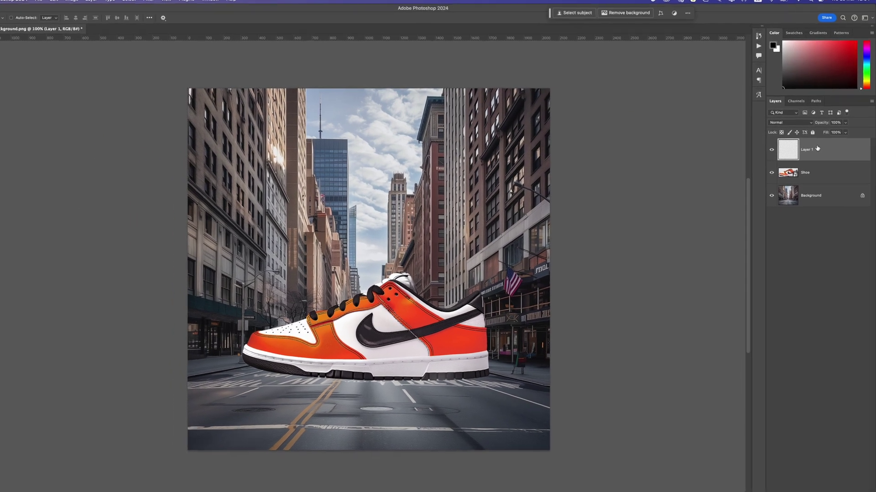
left_click_drag(789, 30, 785, 65)
left_click_drag(646, 250, 647, 251)
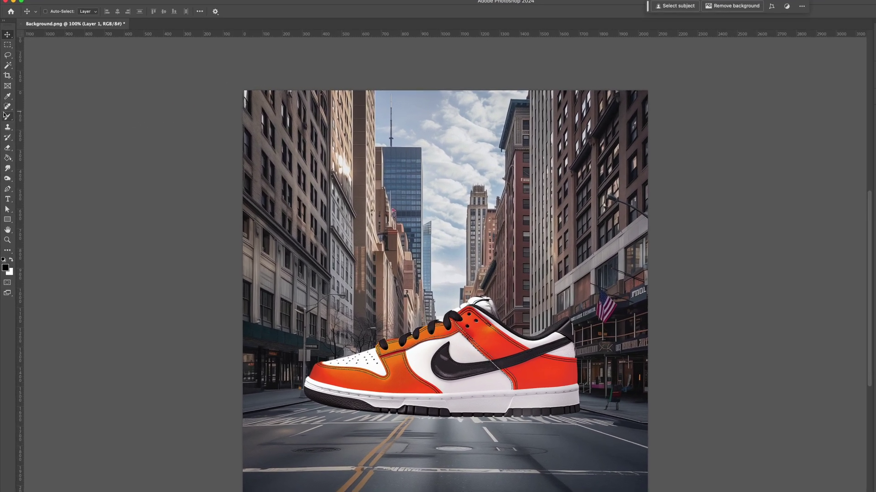
Set up the Brush tool with a 300 px Soft Round brush at 0% hardness, its tip flattened to an ellipse, and 5% flow.
left_click(6, 113)
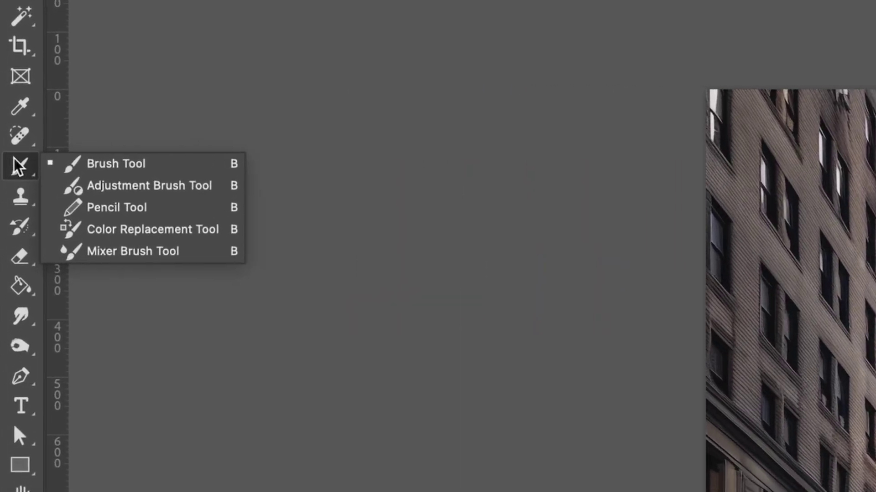
left_click(95, 169)
left_click(37, 13)
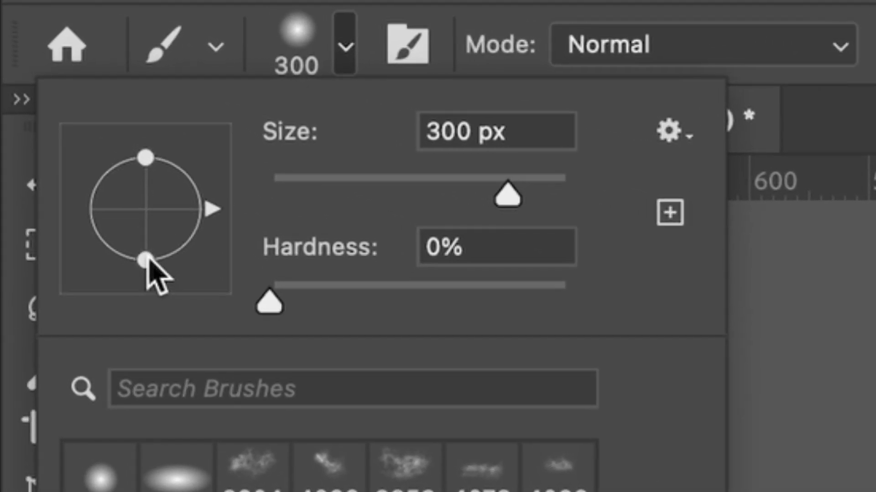
left_click_drag(48, 97, 49, 93)
left_click_drag(149, 248, 149, 234)
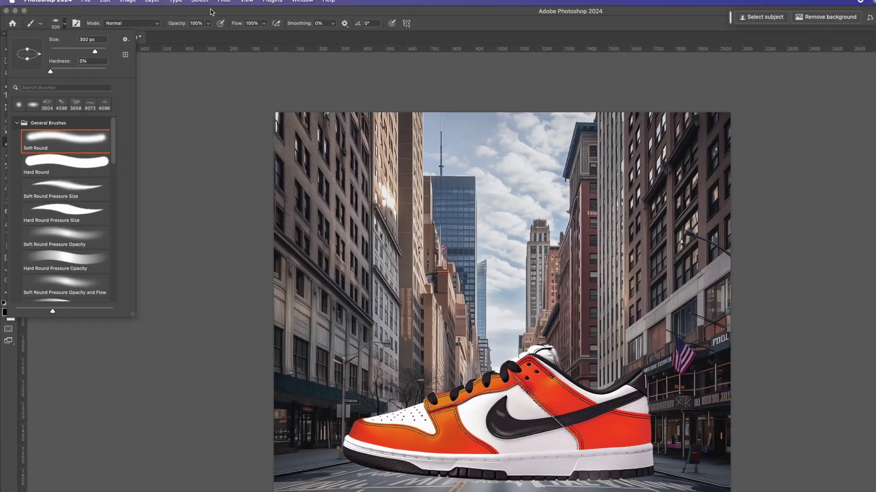
key("Return")
left_click_drag(253, 23, 243, 22)
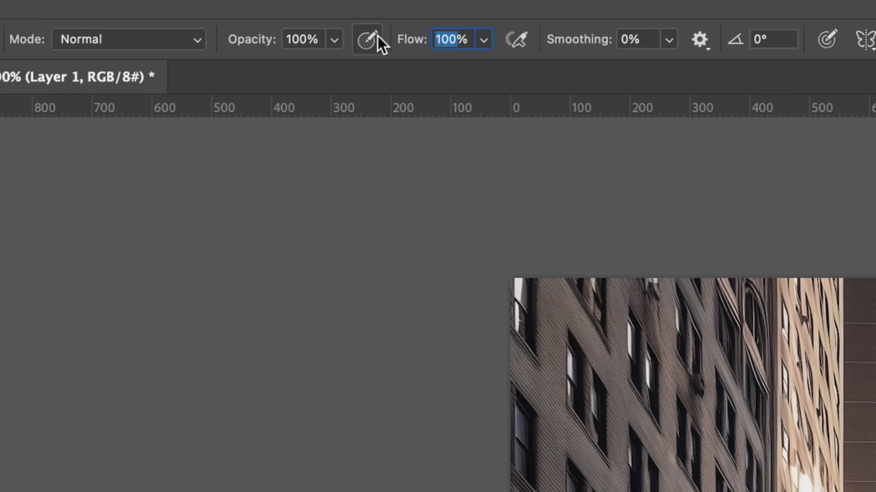
type("5")
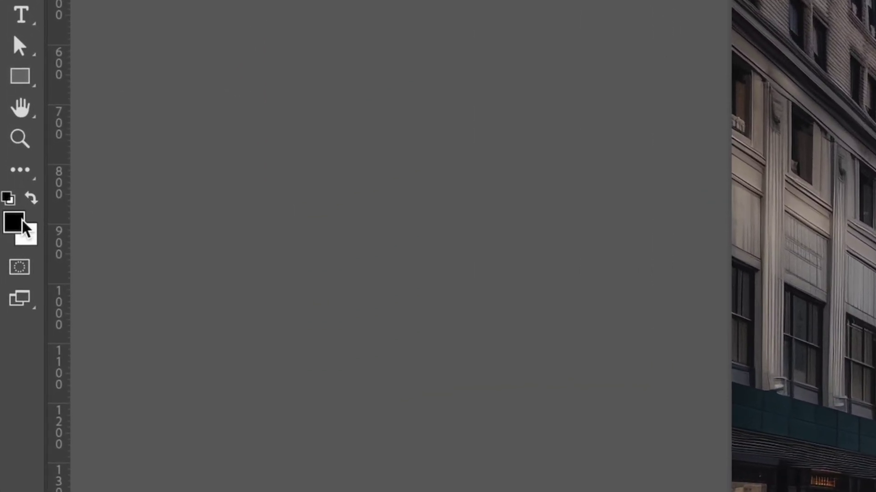
Sample the road beneath the sole as the foreground colour and darken it to 1d1e20.
left_click(23, 224)
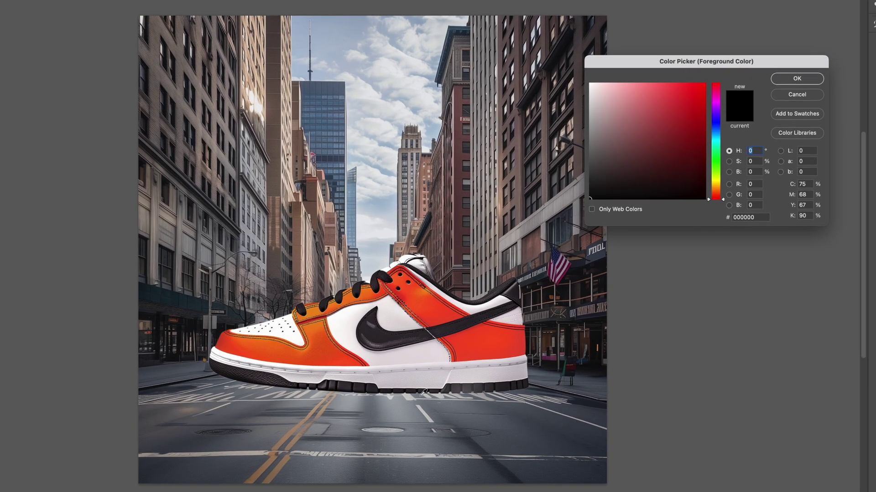
left_click(423, 374)
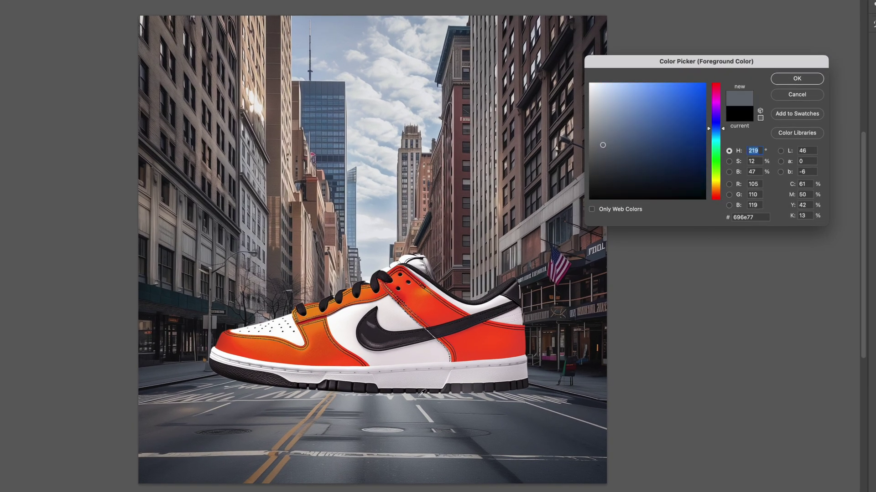
left_click(419, 395)
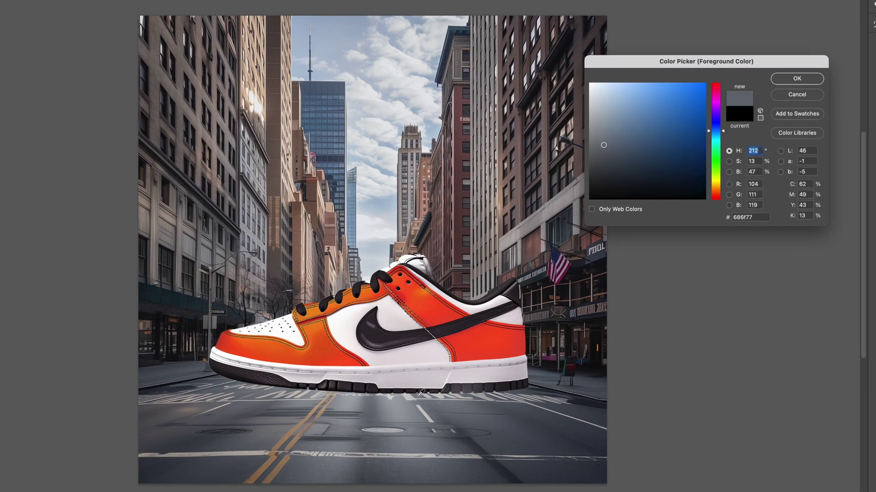
left_click(419, 395)
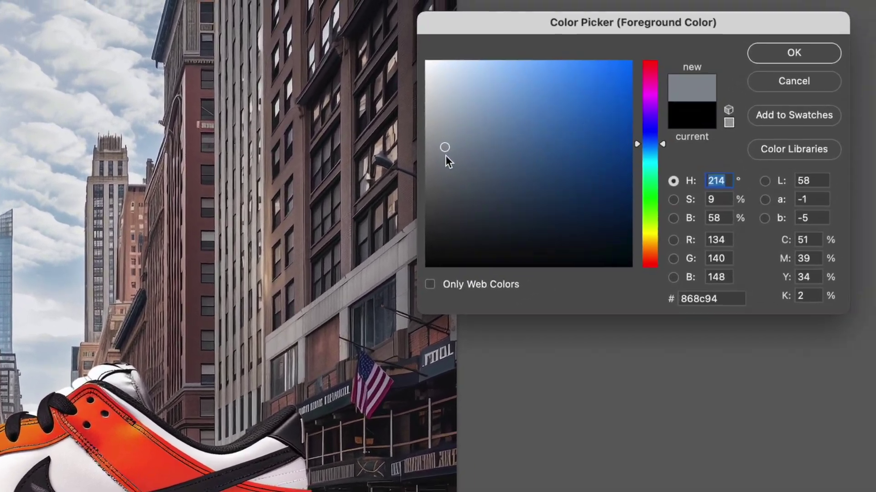
left_click_drag(600, 139, 601, 171)
left_click_drag(249, 308, 244, 336)
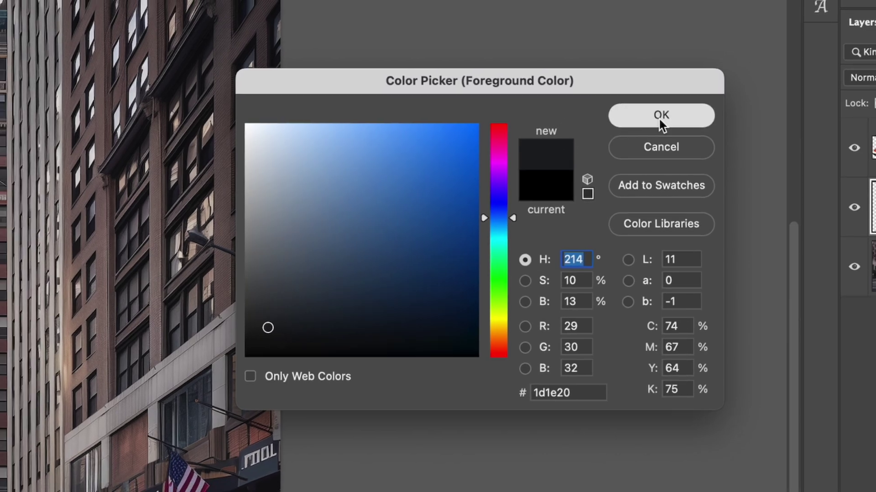
left_click(655, 116)
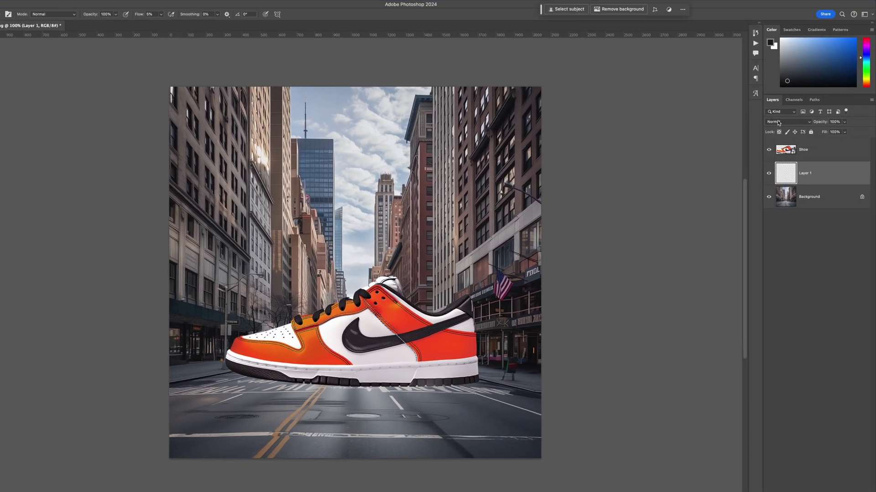
Set the new layer's blend mode to Multiply and paint a soft contact shadow along the road directly beneath the shoe's sole.
left_click(778, 122)
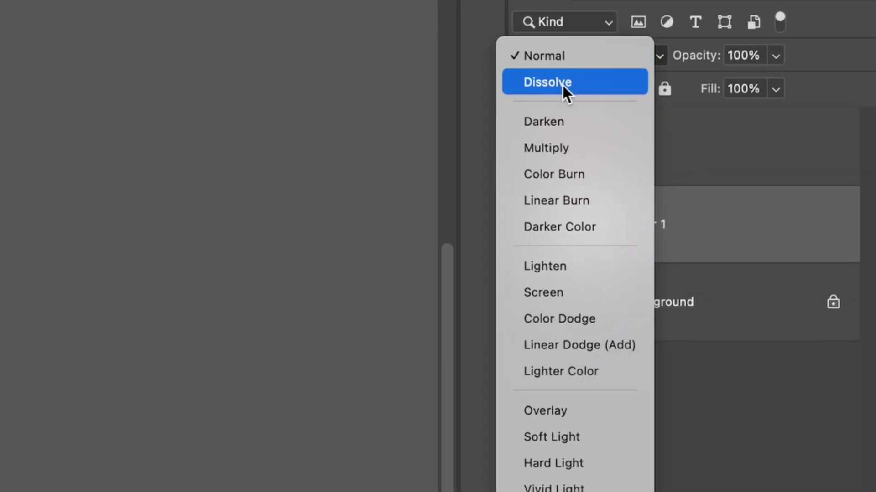
left_click(567, 147)
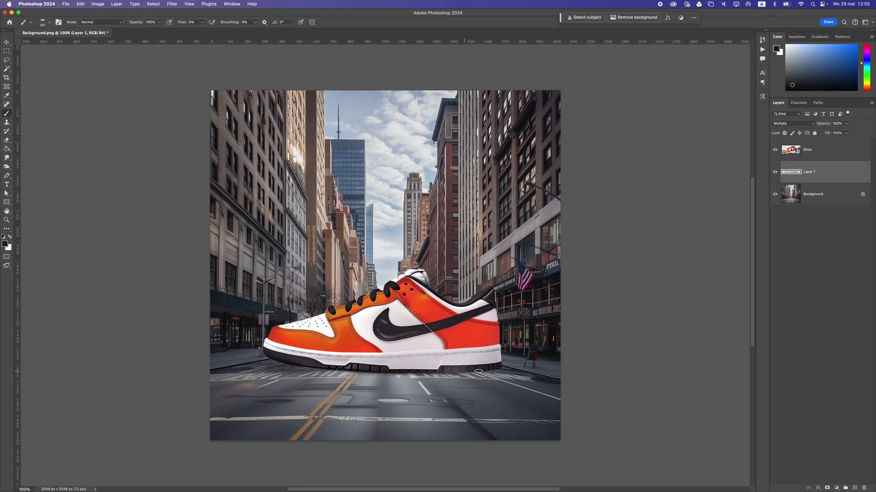
left_click_drag(477, 371, 493, 370)
scroll(505, 369, "up", 5, "alt")
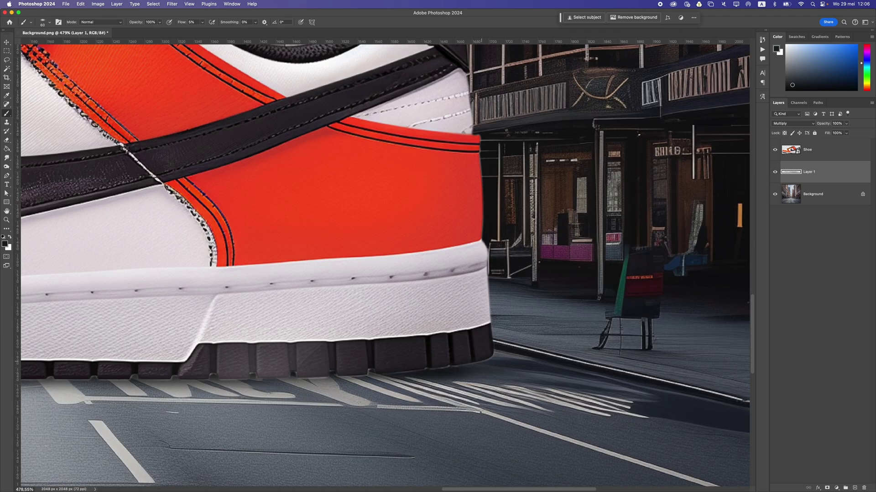
scroll(321, 378, "down", 6, "alt")
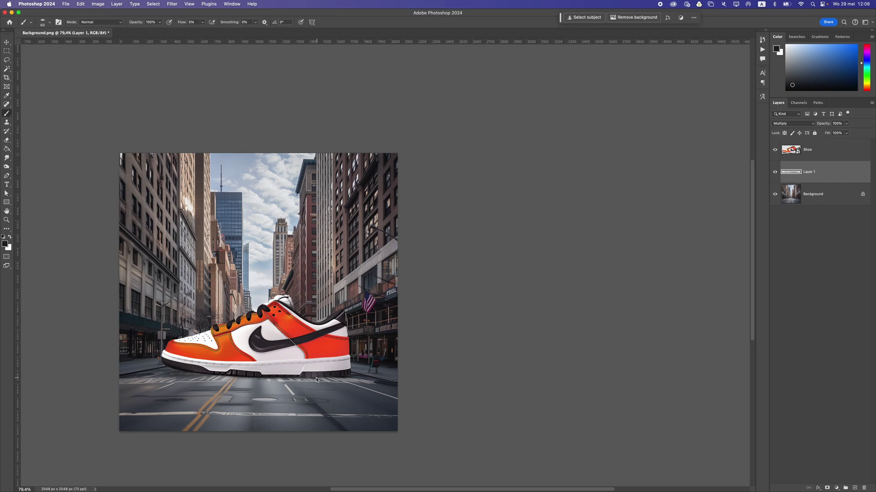
scroll(433, 346, "left", 5)
scroll(513, 368, "up", 6, "alt")
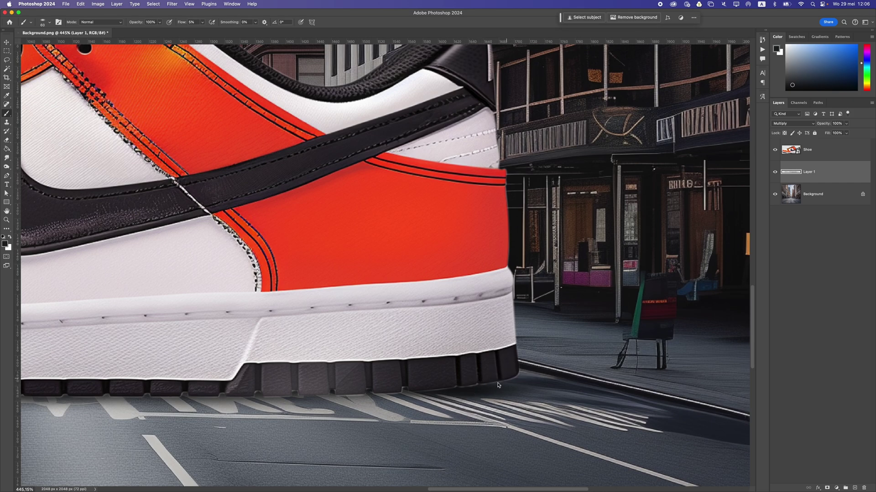
scroll(498, 386, "down", 3, "alt")
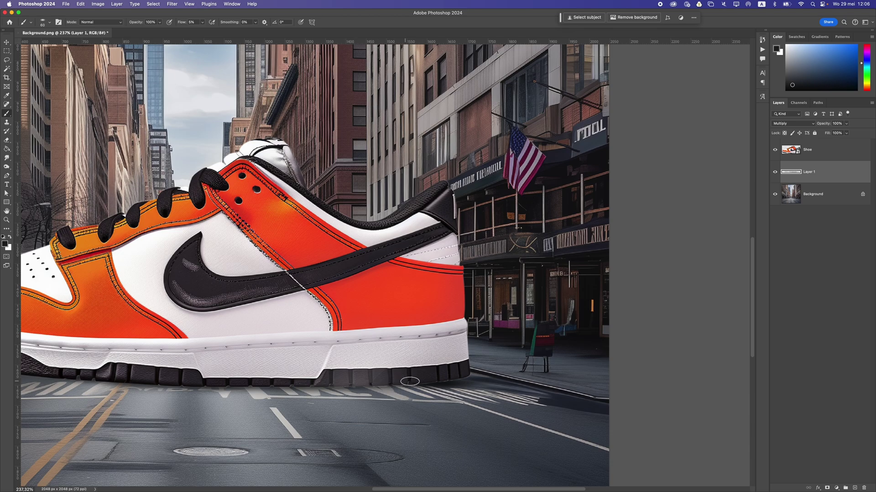
scroll(420, 383, "left", 10)
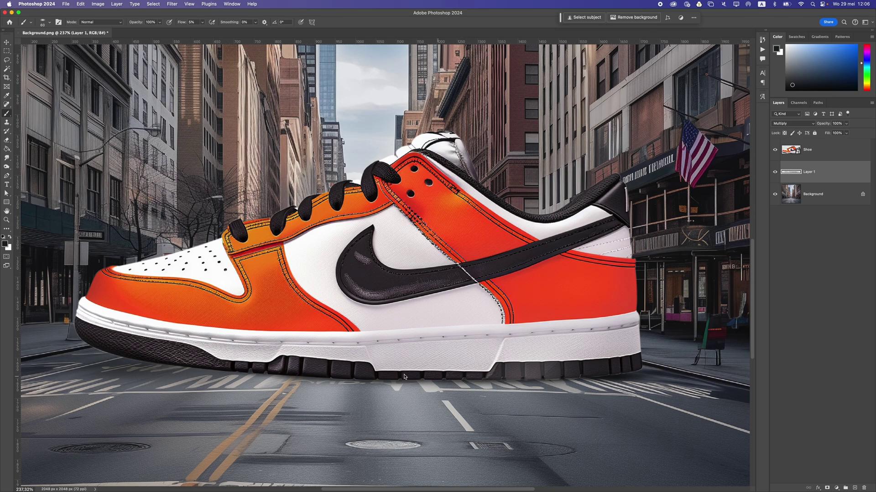
Inspect the painted contact shadow along the sole, hiding and showing its layer to compare the composite with and without it.
scroll(379, 377, "left", 10)
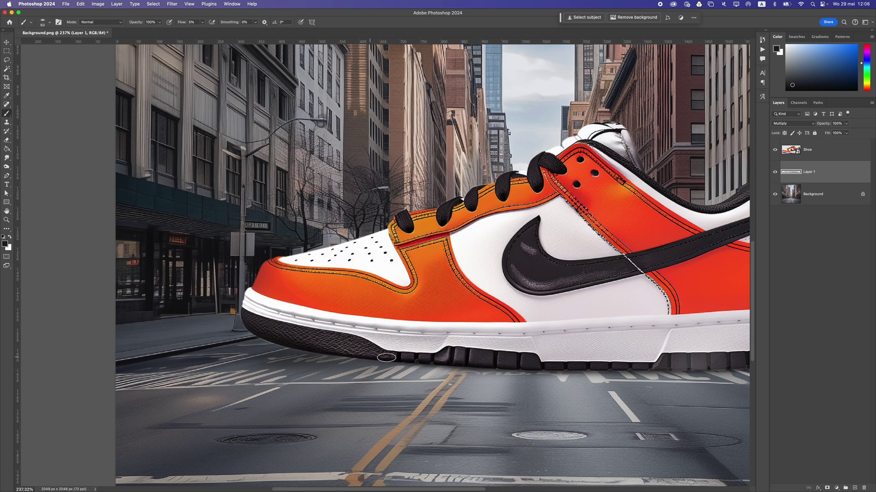
scroll(449, 360, "down", 5)
scroll(448, 360, "up", 4)
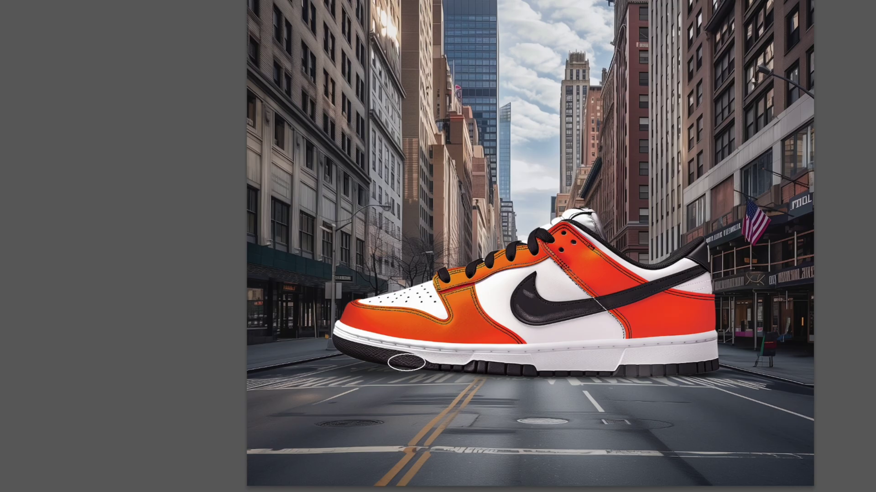
scroll(527, 368, "down", 4)
scroll(527, 368, "up", 5)
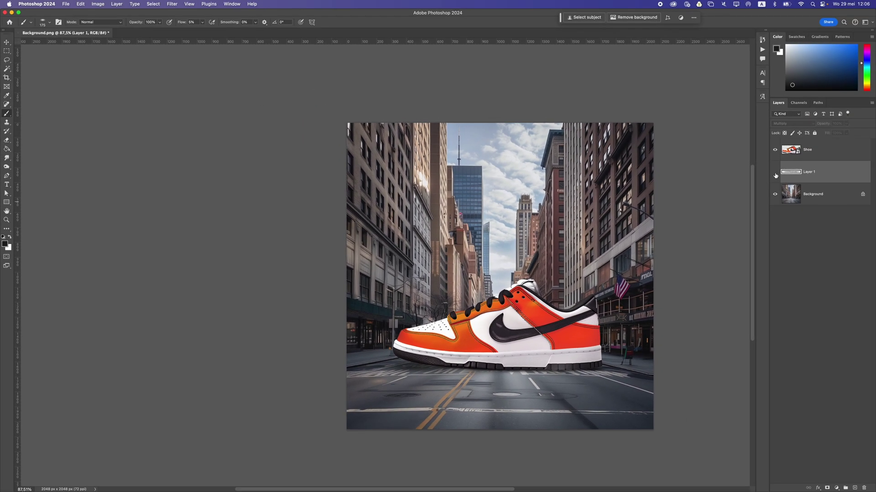
left_click(776, 173)
left_click(775, 172)
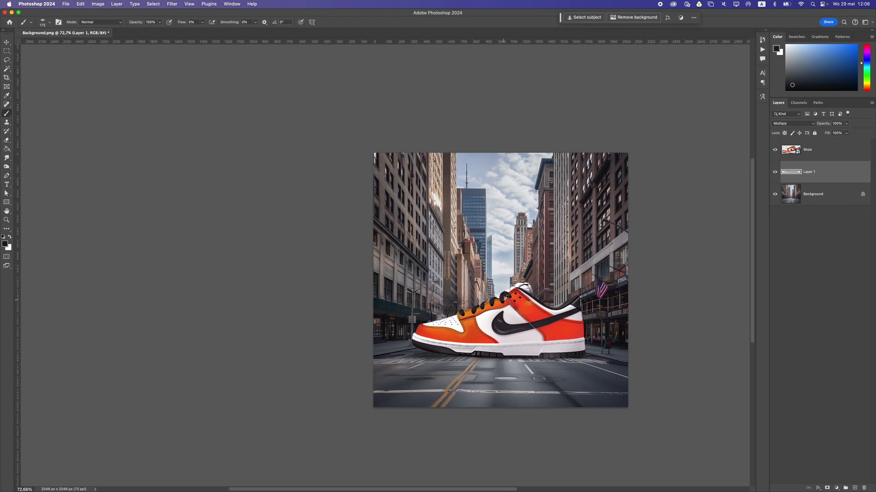
Lower the shadow layer's opacity to 90% and set the brush flow to 3% for a softer, broader shadow under the shoe.
left_click(846, 125)
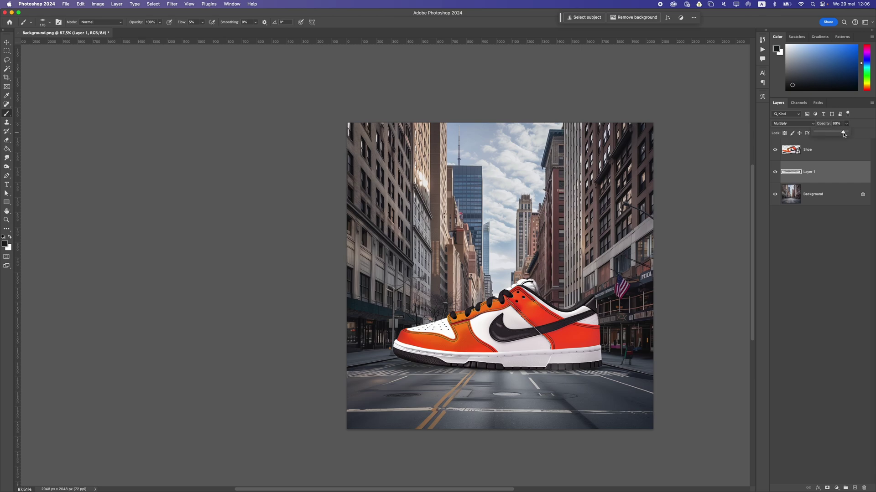
left_click(580, 362)
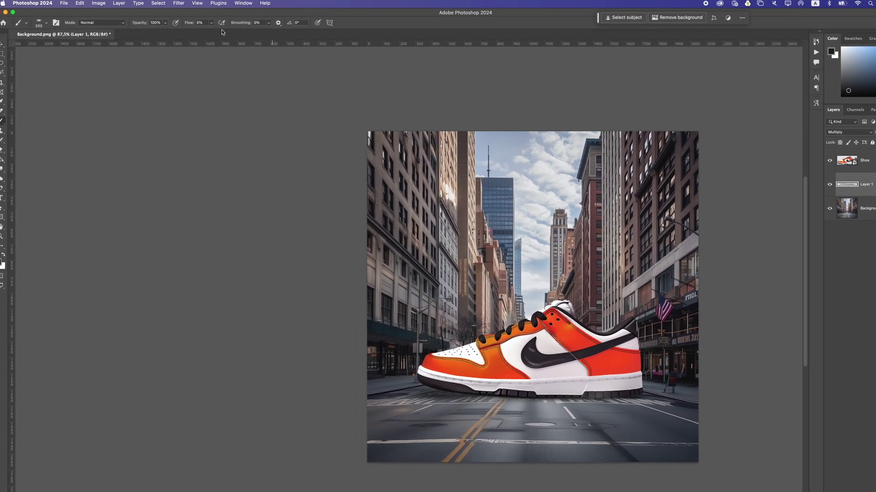
left_click(198, 22)
type("3")
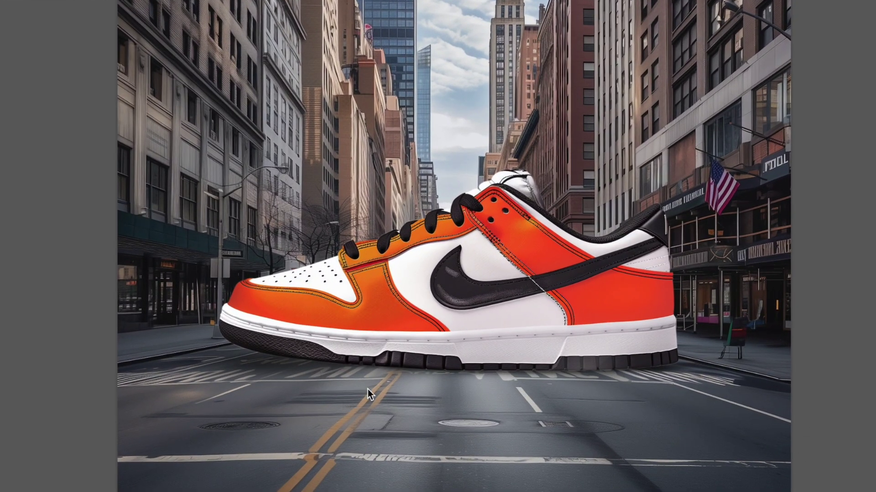
scroll(427, 316, "down", 4)
scroll(435, 345, "up", 2)
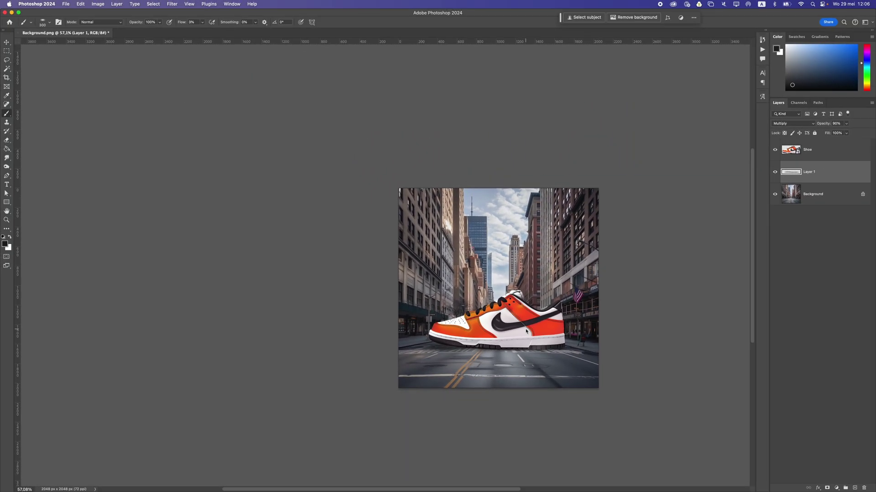
scroll(524, 329, "up", 3)
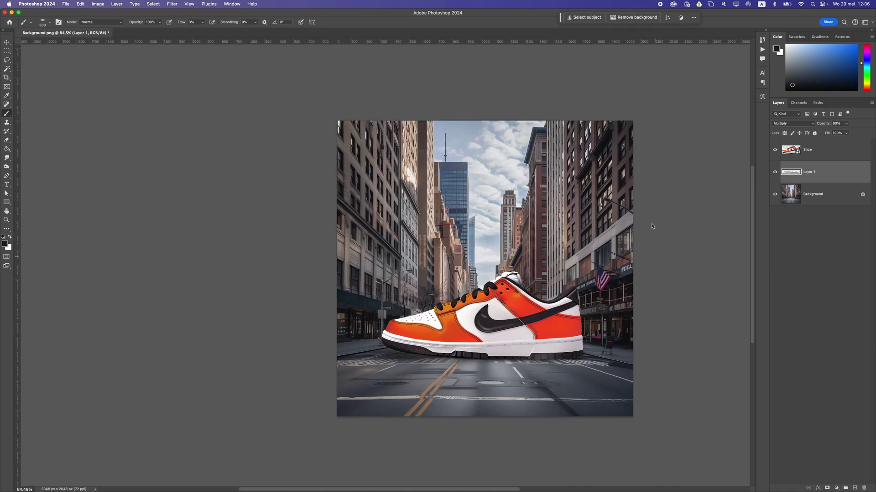
Add a Hue/Saturation adjustment layer above the Shoe layer and clip it to the shoe.
left_click(811, 155)
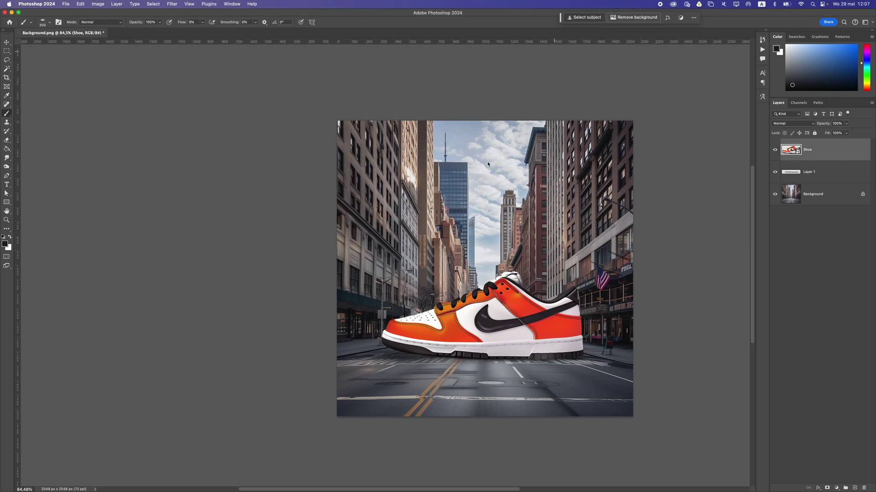
scroll(539, 287, "up", 2)
left_click(6, 42)
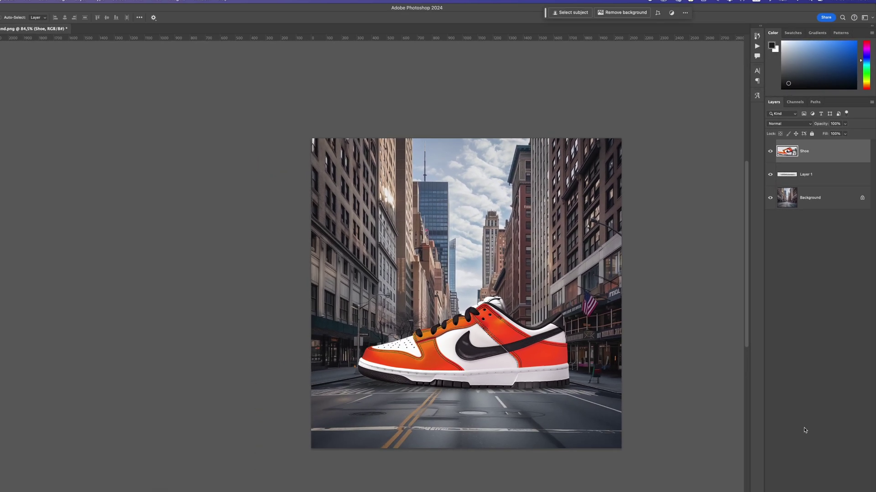
left_click(838, 491)
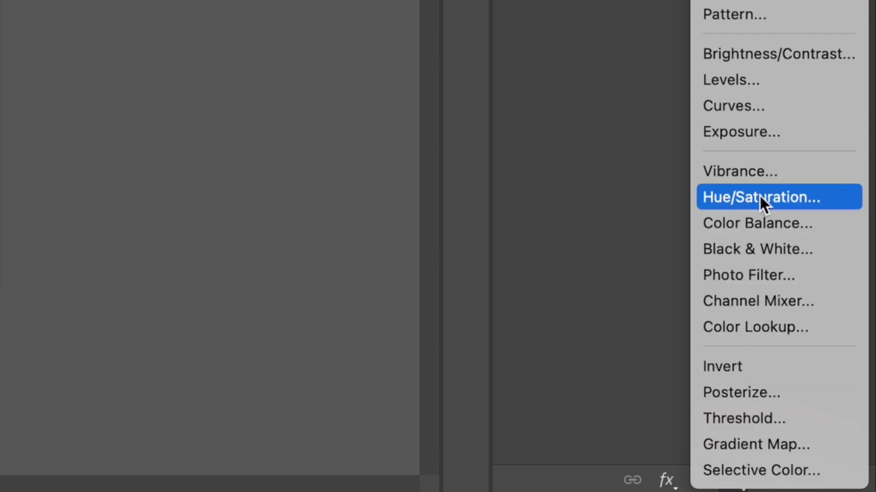
left_click(759, 195)
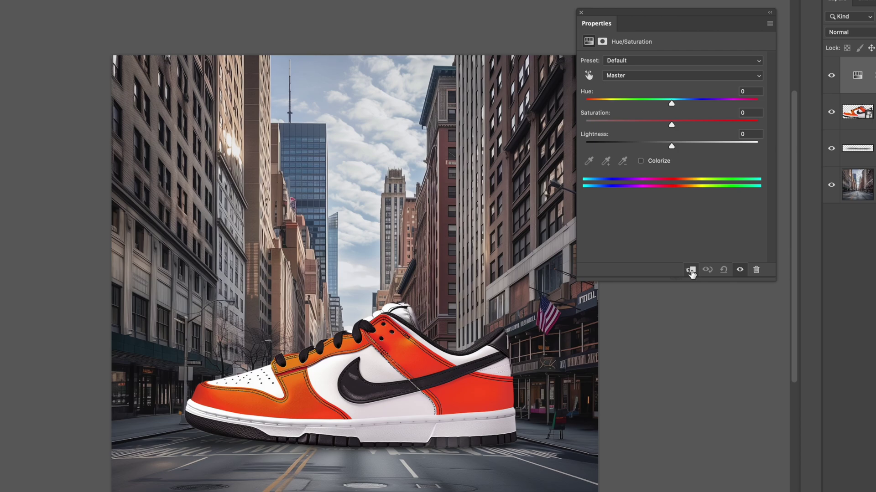
left_click(691, 270)
Set the clipped Hue/Saturation adjustment to saturation -23 and hue -10, and close its settings.
left_click_drag(667, 124, 652, 127)
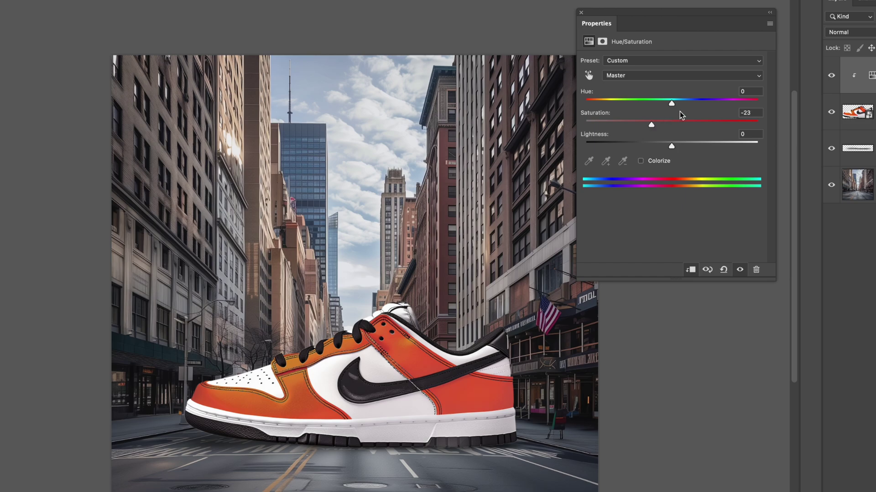
left_click_drag(671, 104, 664, 105)
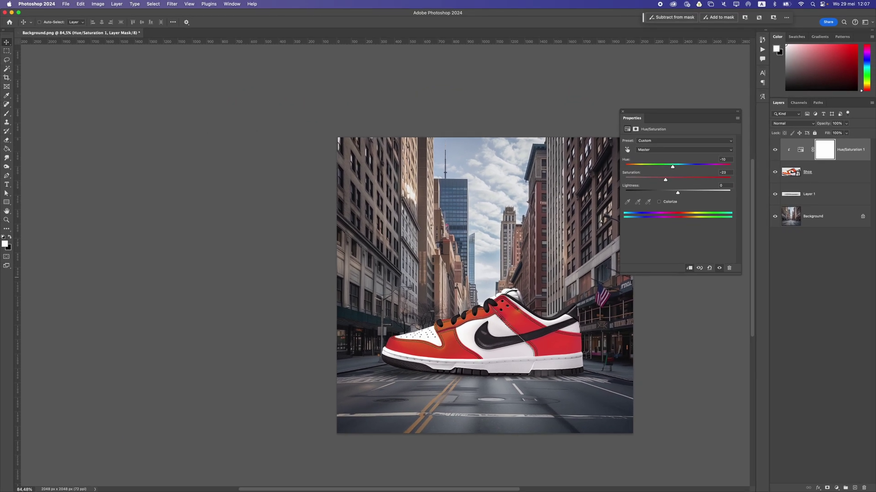
key("super+Tab")
left_click(603, 250)
left_click(622, 111)
Examine the recoloured shoe against the surrounding street up close and as a whole, checking the colour match and the sole's contact shadow.
scroll(506, 343, "up", 2)
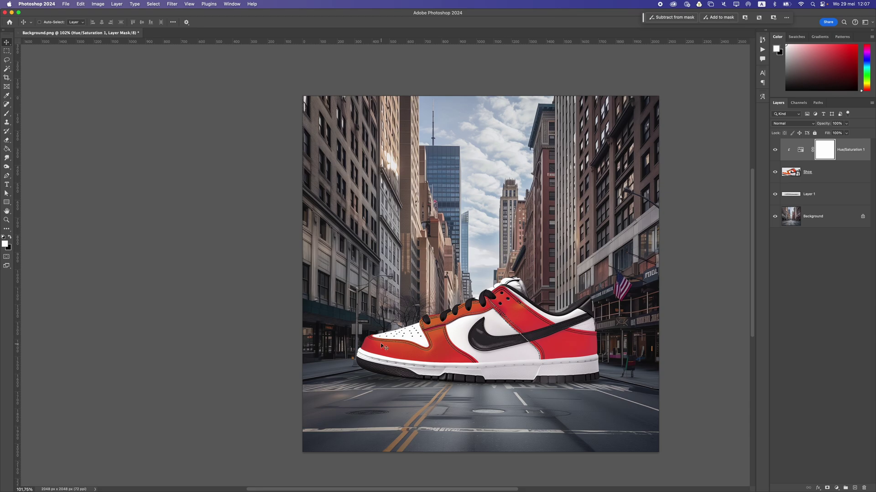
scroll(490, 290, "up", 3)
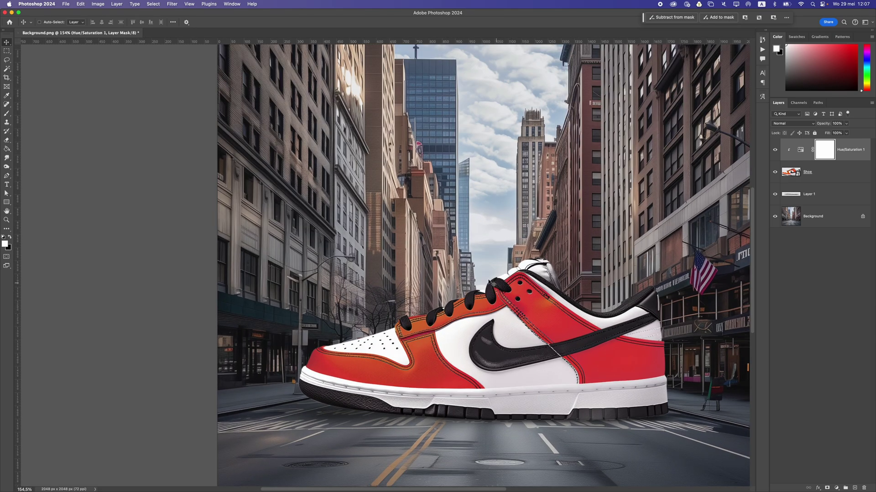
scroll(504, 207, "up", 4)
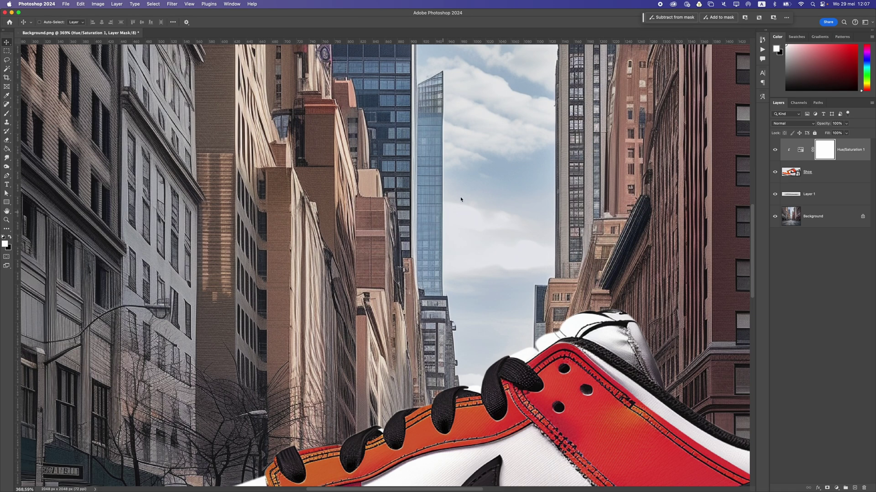
scroll(462, 234, "down", 7)
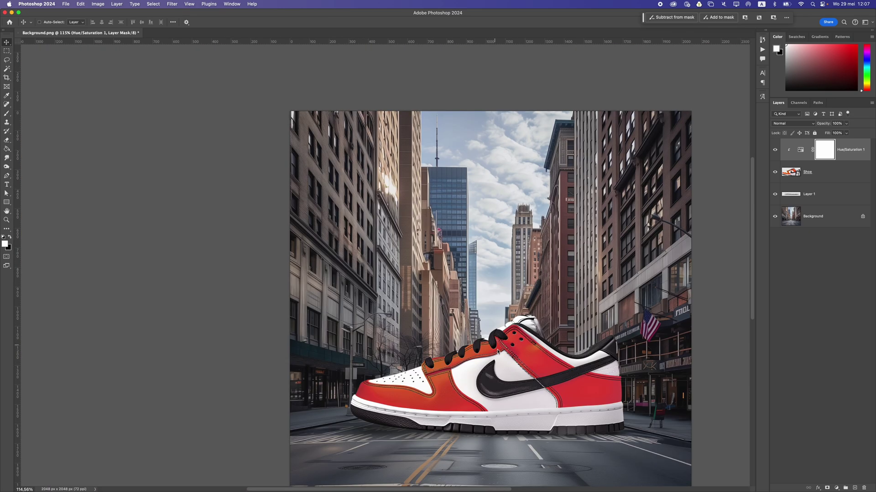
scroll(510, 360, "up", 2)
scroll(496, 425, "up", 7)
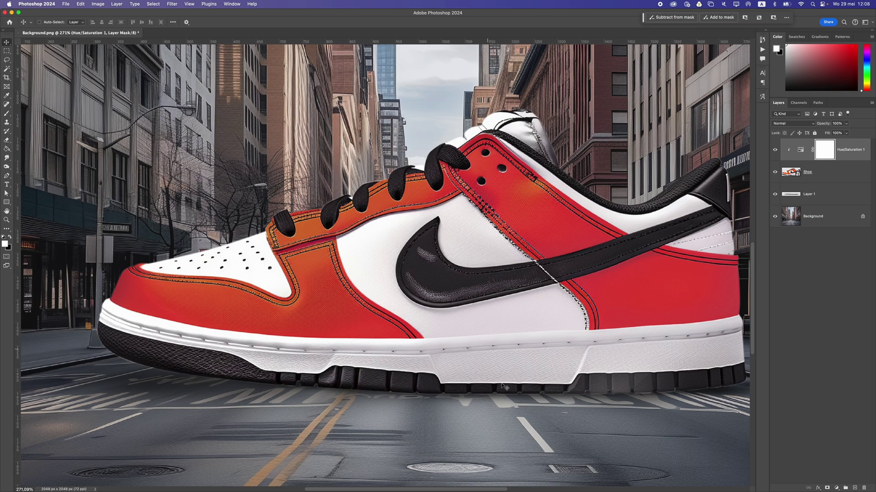
scroll(503, 387, "down", 5)
left_click_drag(536, 382, 505, 366)
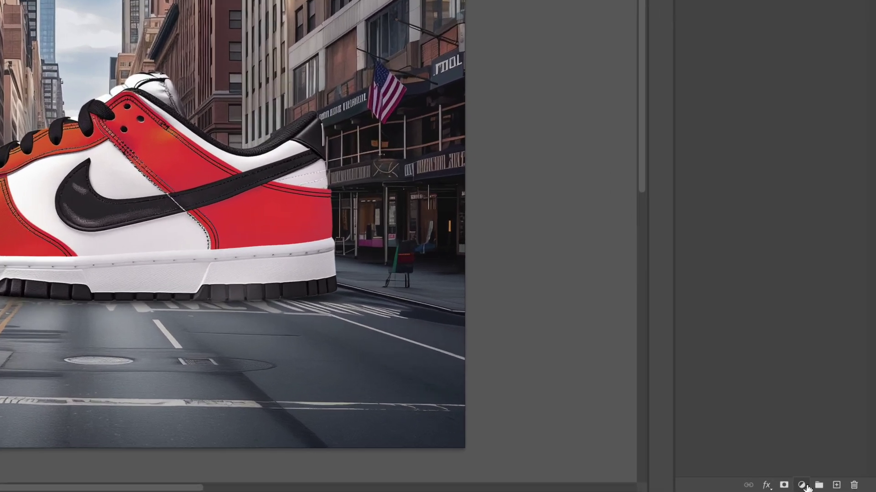
Add a Curves adjustment layer above the Hue/Saturation layer and clip it to the shoe.
left_click(835, 488)
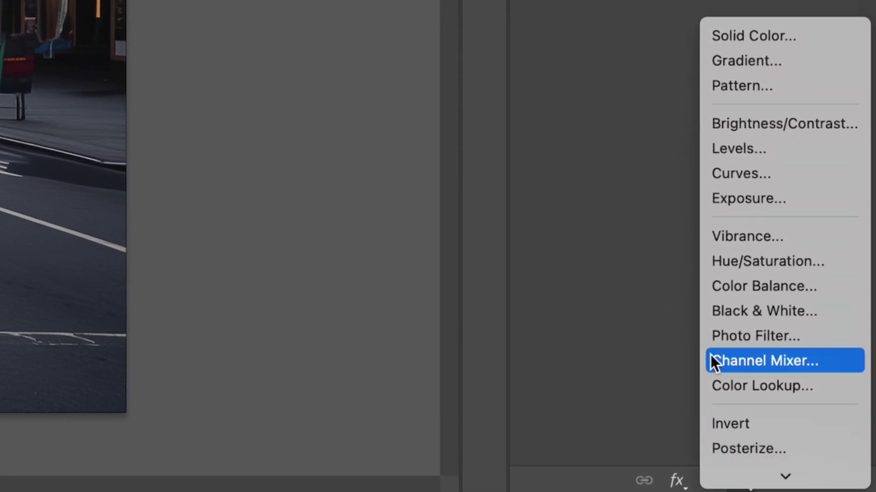
left_click(729, 176)
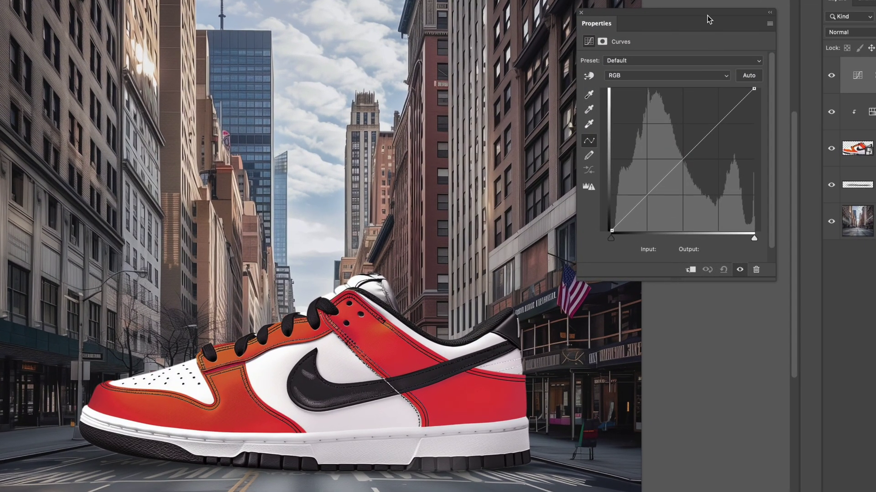
left_click_drag(699, 112, 672, 104)
left_click(647, 258)
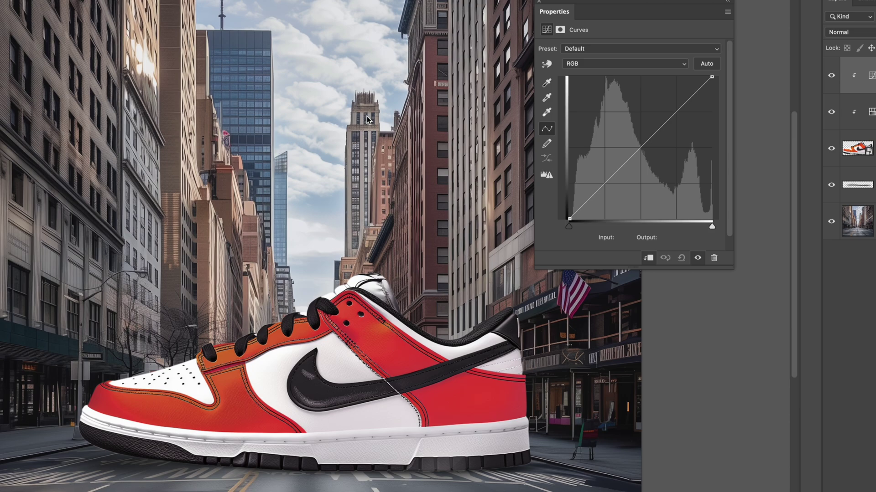
Shape the shoe's RGB curve with a midtone point at input 140, output 99 and a shadow point at input 76, output 71.
left_click_drag(644, 144, 647, 164)
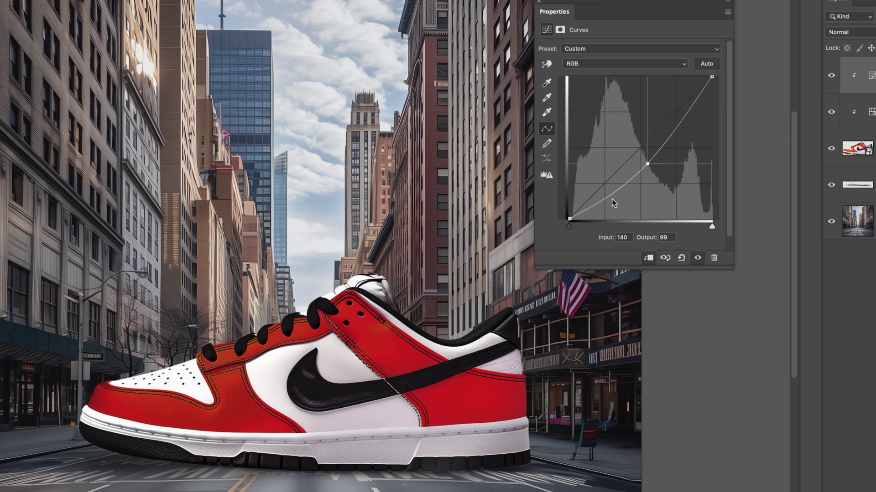
left_click_drag(609, 199, 611, 179)
scroll(450, 284, "down", 3)
scroll(422, 295, "up", 3)
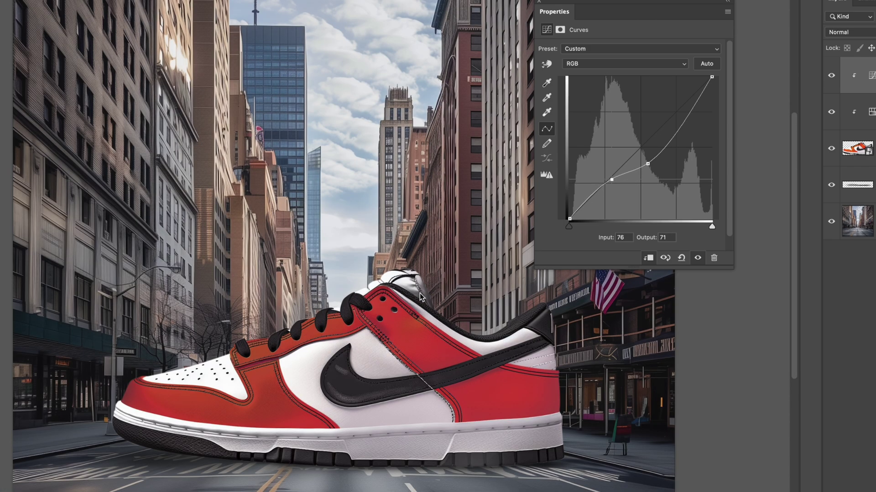
Lower the curve's white point to output 185 to dull the shoe's highlights, and close the Curves settings.
left_click_drag(717, 81, 710, 110)
scroll(404, 401, "up", 4)
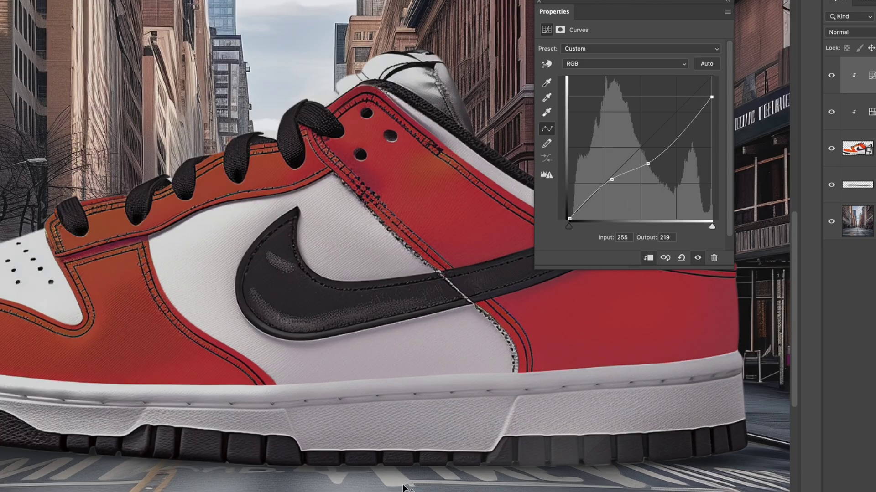
scroll(403, 401, "down", 3)
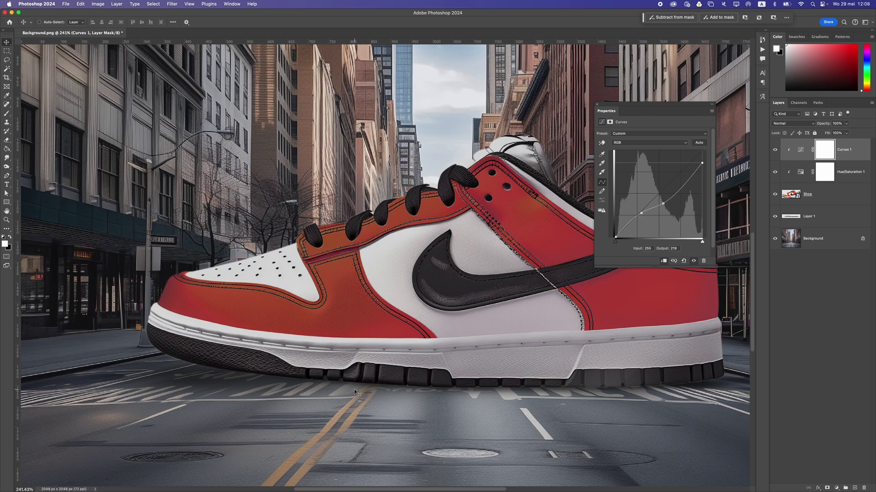
left_click_drag(700, 165, 706, 176)
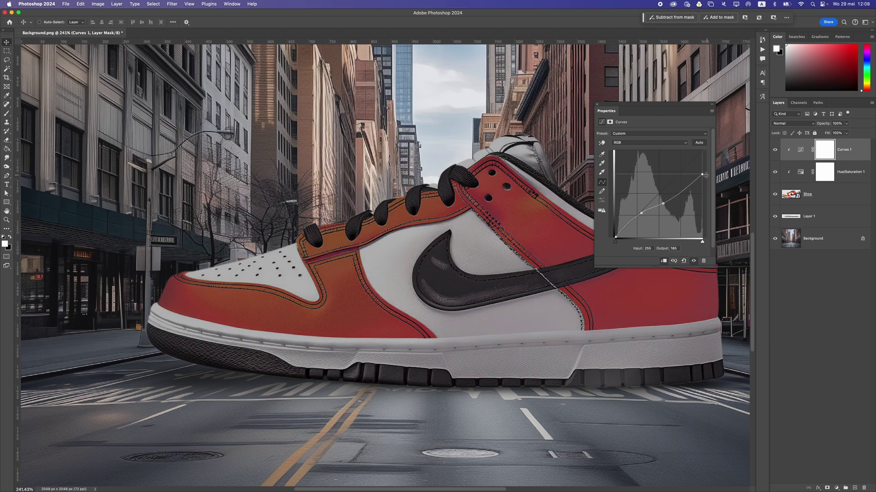
scroll(473, 301, "down", 6)
scroll(472, 293, "up", 3)
scroll(484, 279, "up", 2)
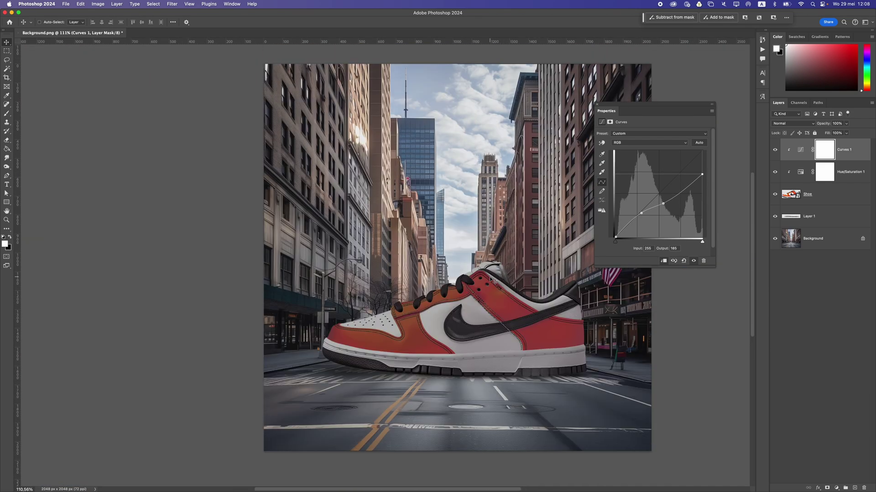
left_click(598, 106)
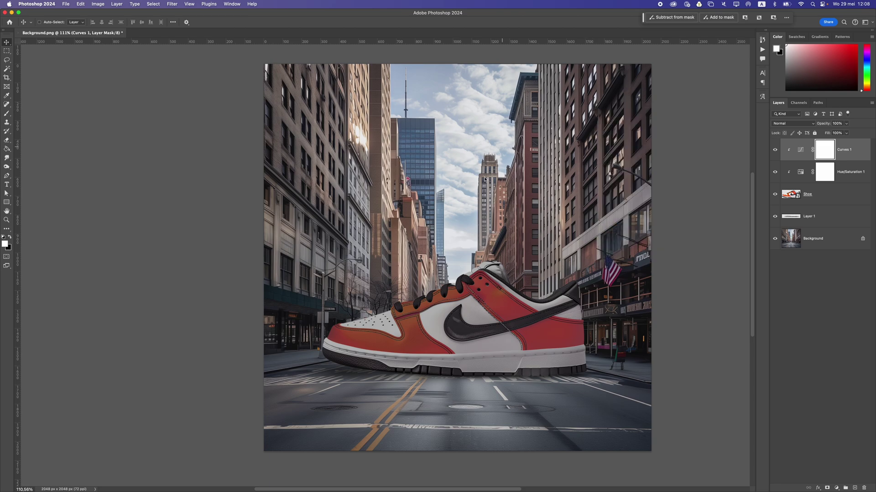
Review the toned-down shoe in the scene, and hide all layers above the Background to examine the street photo alone.
scroll(502, 234, "down", 2)
scroll(507, 233, "up", 2)
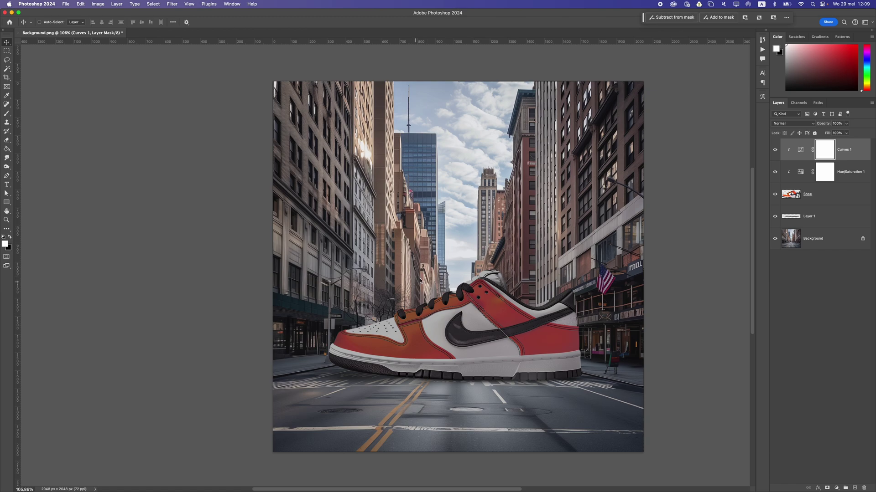
scroll(420, 280, "up", 1)
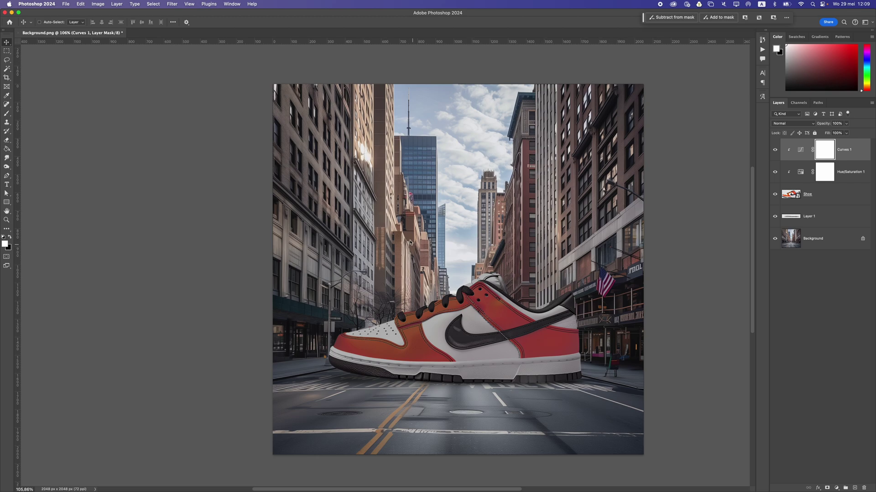
scroll(339, 351, "up", 3)
scroll(340, 352, "down", 1)
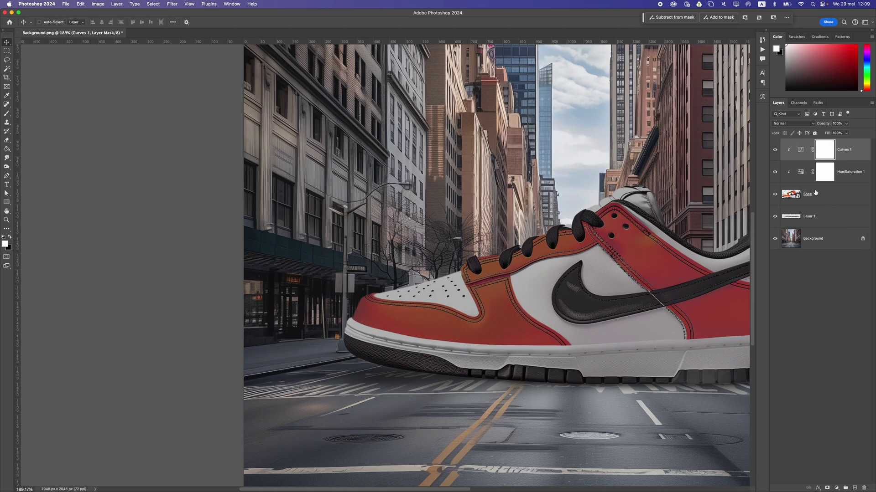
left_click(777, 151)
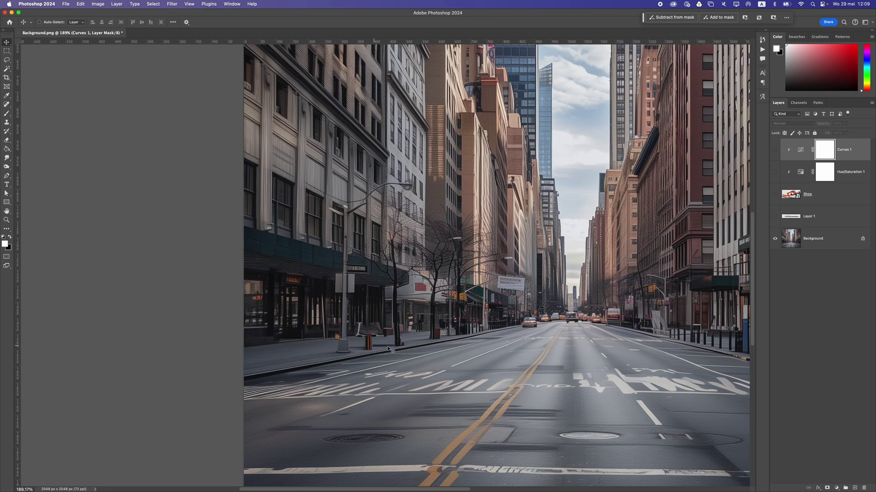
Show the Curves, Hue/Saturation, Shoe and Layer 1 layers again above the street photo.
scroll(478, 309, "down", 1)
scroll(493, 305, "down", 1)
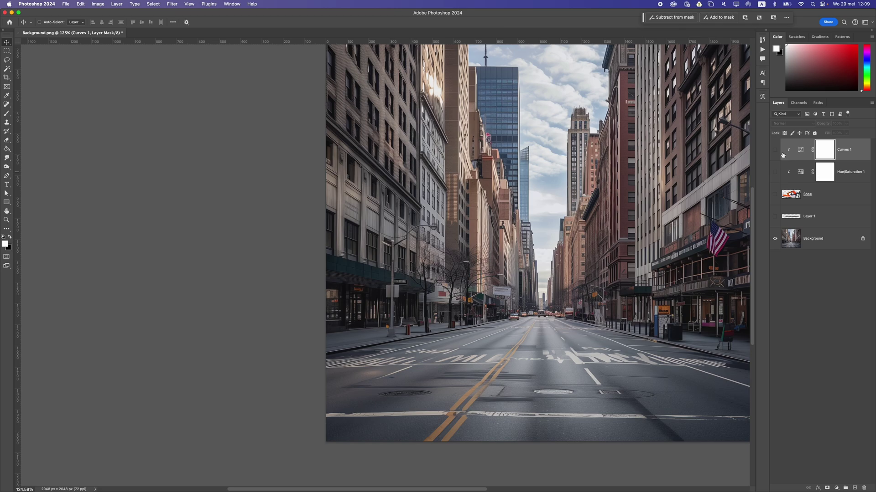
left_click_drag(774, 216, 775, 149)
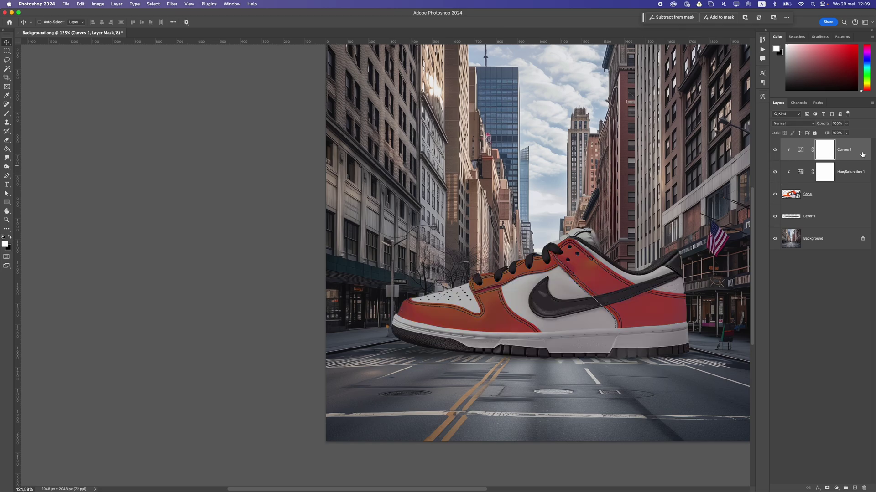
scroll(623, 268, "down", 1)
left_click_drag(622, 268, 562, 305)
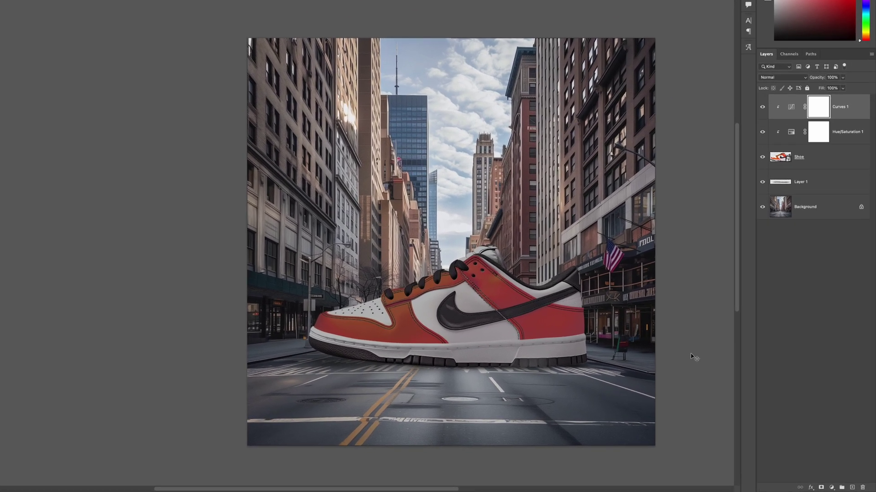
Create a new layer at the top of the stack and set up a white Soft Round brush with 0% hardness.
left_click(809, 481)
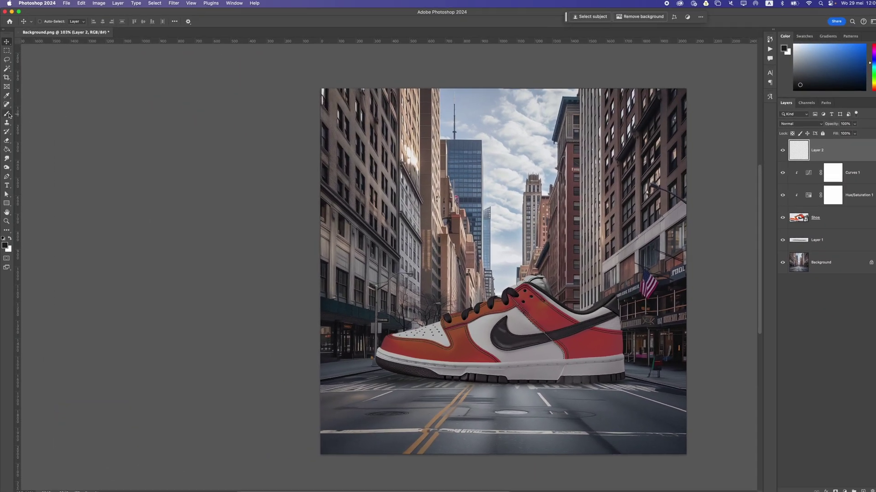
right_click(8, 115)
left_click(28, 115)
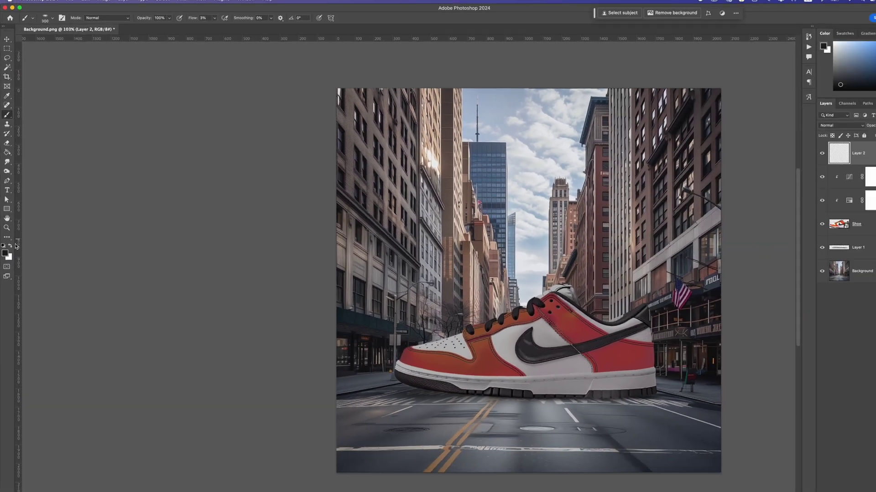
left_click(11, 245)
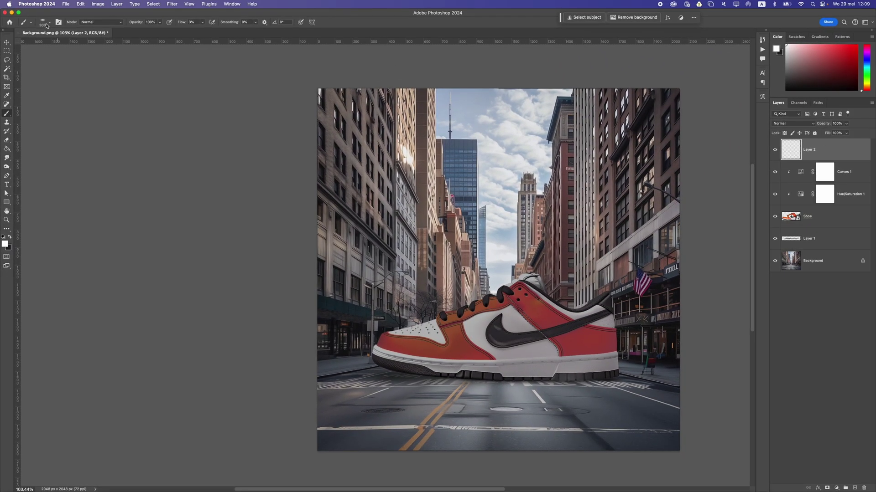
left_click(51, 21)
left_click_drag(108, 189, 109, 204)
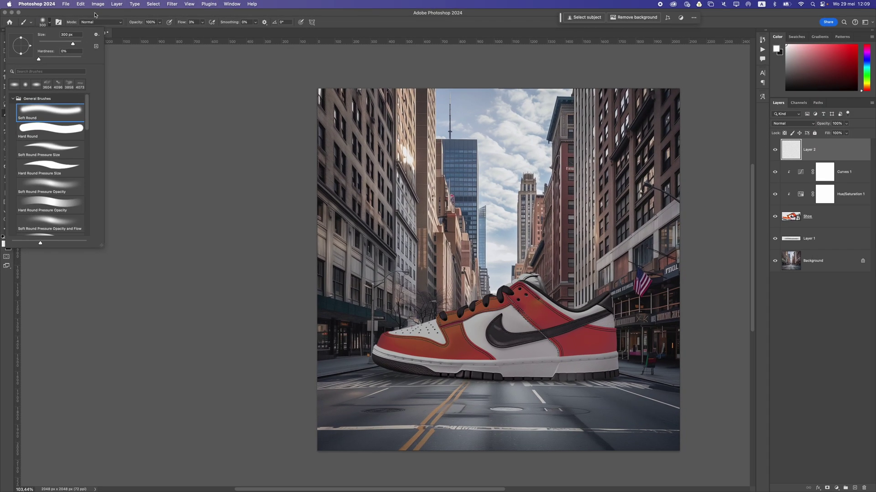
Enlarge the brush to 800 px, set its flow to 100%, and paint a white glow in the middle of the street scene.
left_click(365, 259)
key("bracketright")
key("bracketright")
key("bracketright")
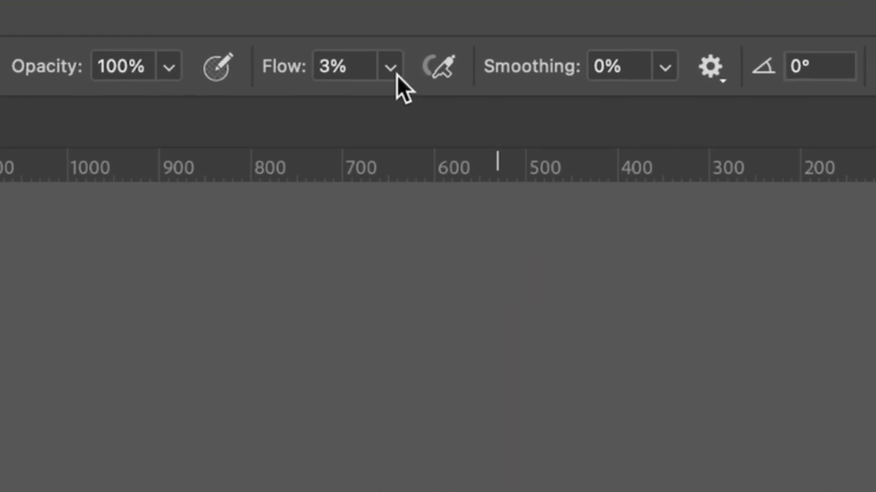
left_click(202, 22)
left_click_drag(203, 30, 204, 30)
left_click_drag(408, 112, 609, 114)
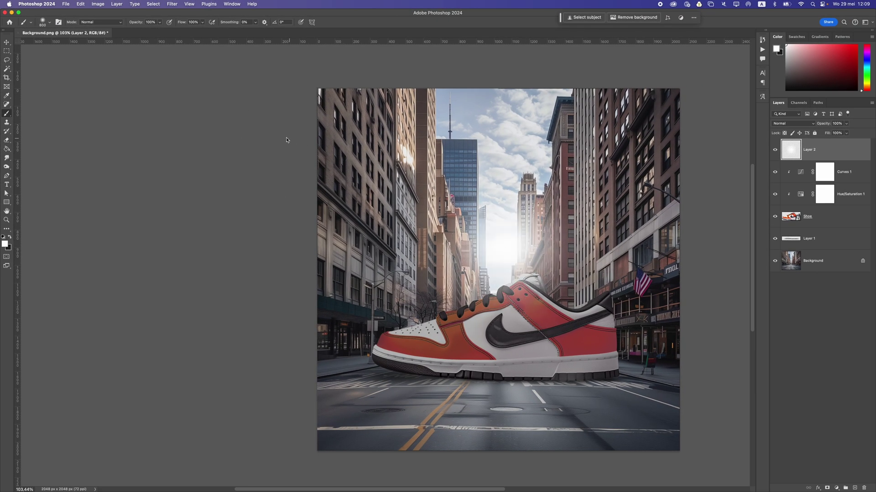
Move the glow to the photo's top edge by the right-hand buildings, then skew and stretch it diagonally to about 308% width and 191% height.
left_click(9, 44)
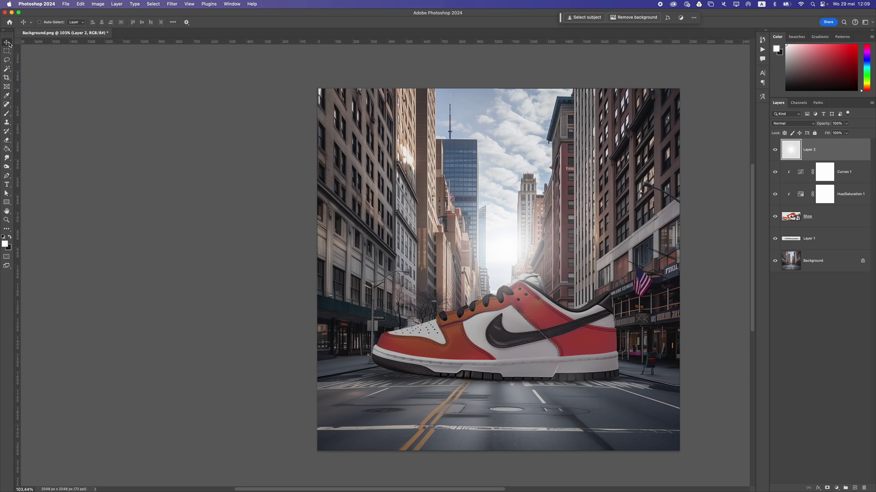
left_click_drag(446, 286, 526, 131)
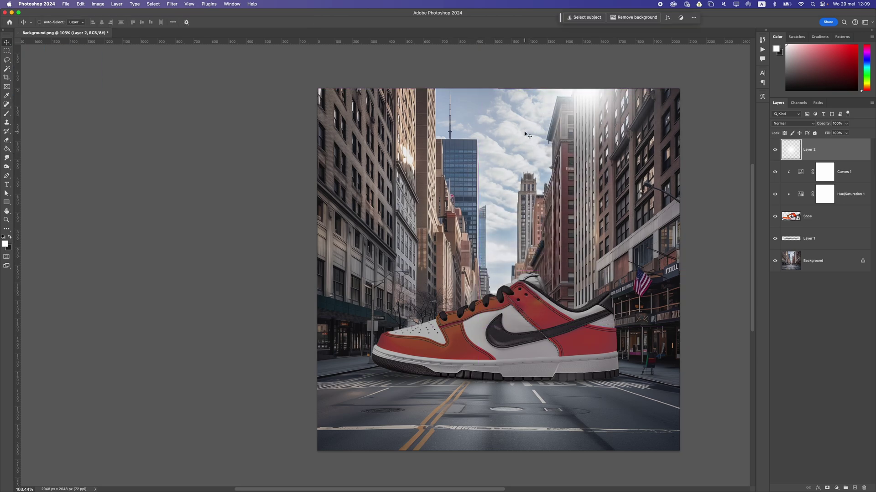
key("super+t")
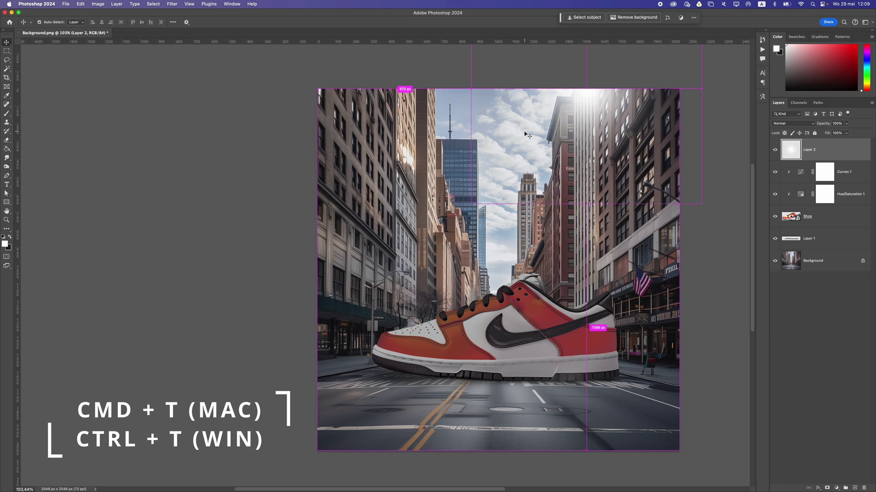
scroll(529, 205, "down", 2)
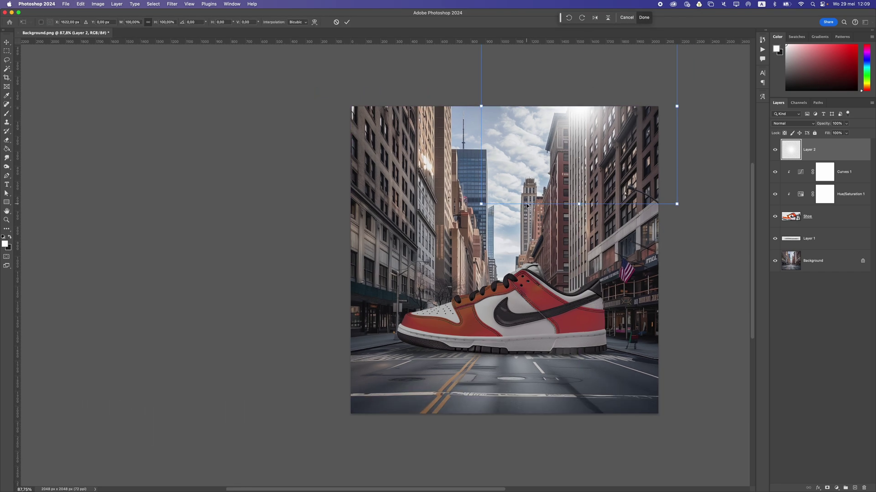
left_click_drag(481, 205, 299, 378)
mouse_move(606, 157)
left_mouse_down()
mouse_move(620, 174)
mouse_move(603, 151)
left_mouse_up()
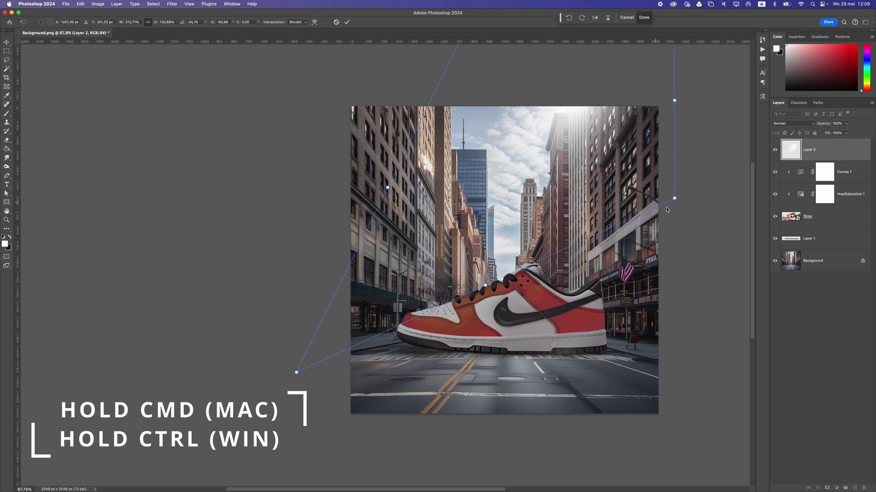
left_click_drag(675, 202, 737, 224)
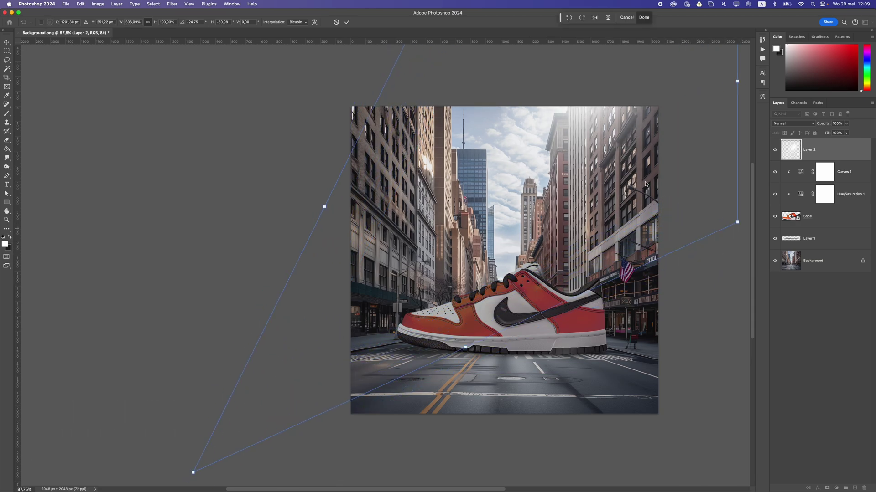
mouse_move(623, 164)
left_mouse_down()
mouse_move(595, 182)
mouse_move(610, 170)
left_mouse_up()
key("Return")
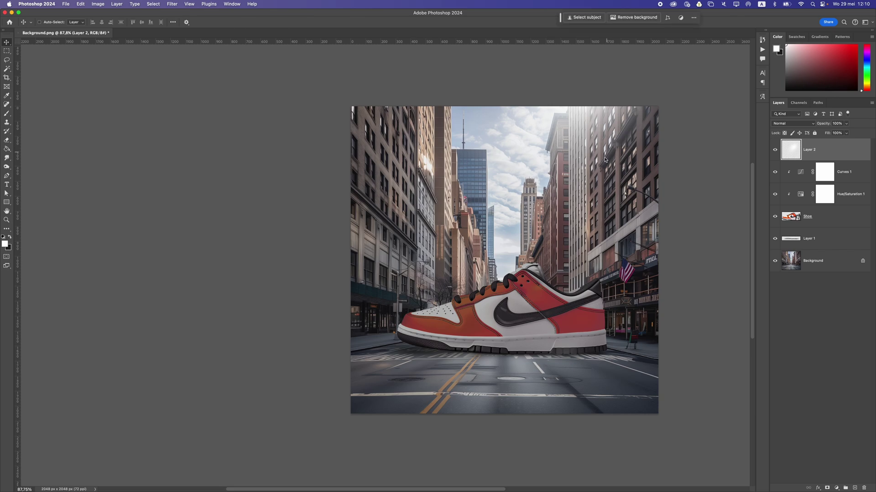
Lower the opacity of the glow layer to 88%.
scroll(592, 196, "up", 2)
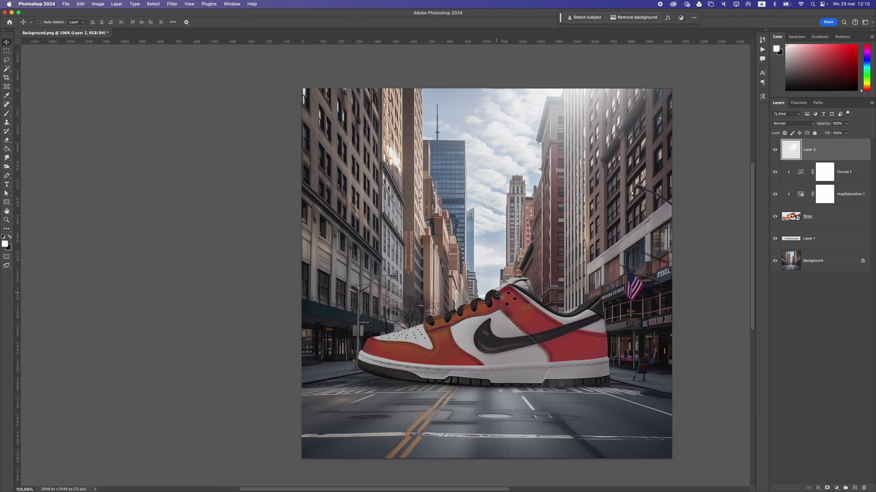
scroll(507, 287, "down", 1)
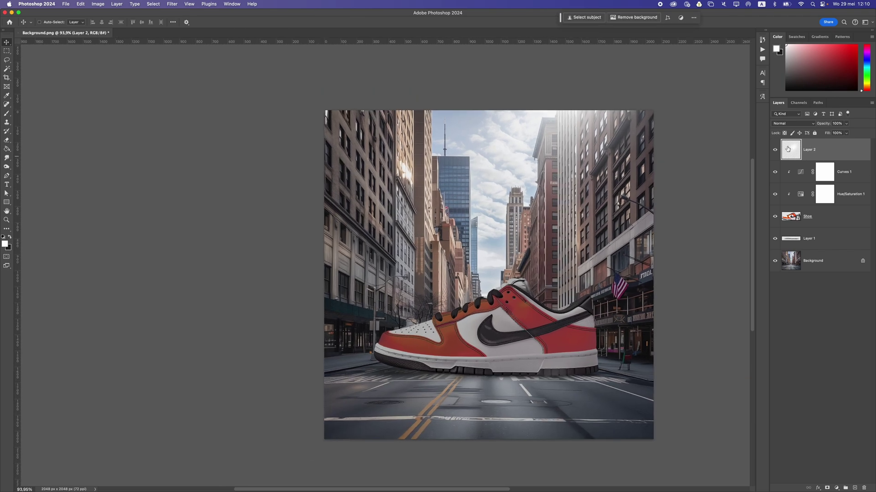
left_click(846, 124)
left_click_drag(847, 133, 842, 133)
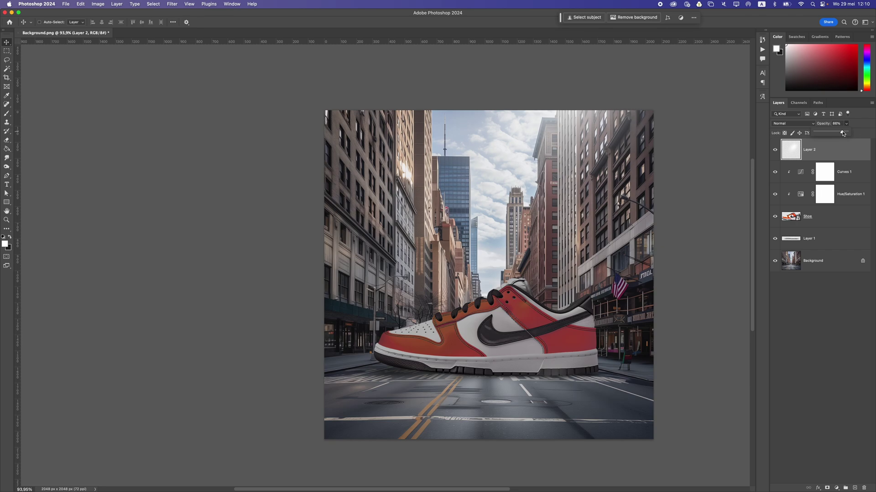
left_click(676, 198)
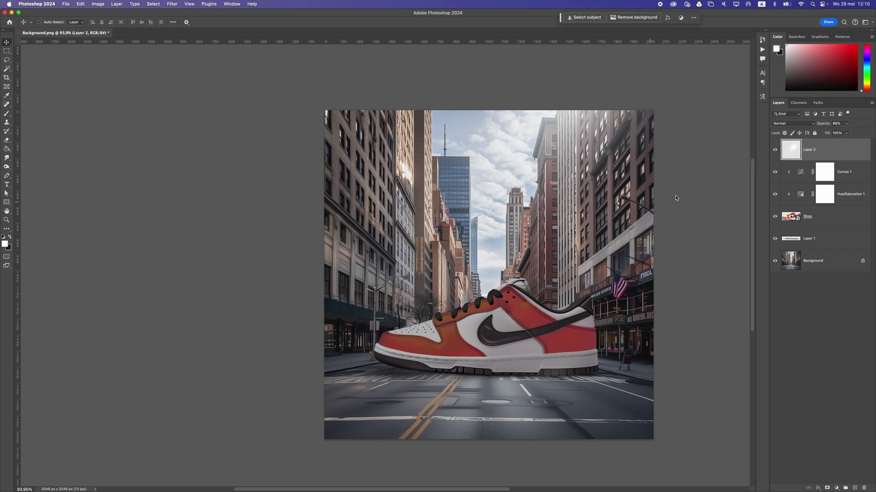
Add an Exposure adjustment layer above the shoe's Curves layer and clip it to the shoe.
left_click(838, 177)
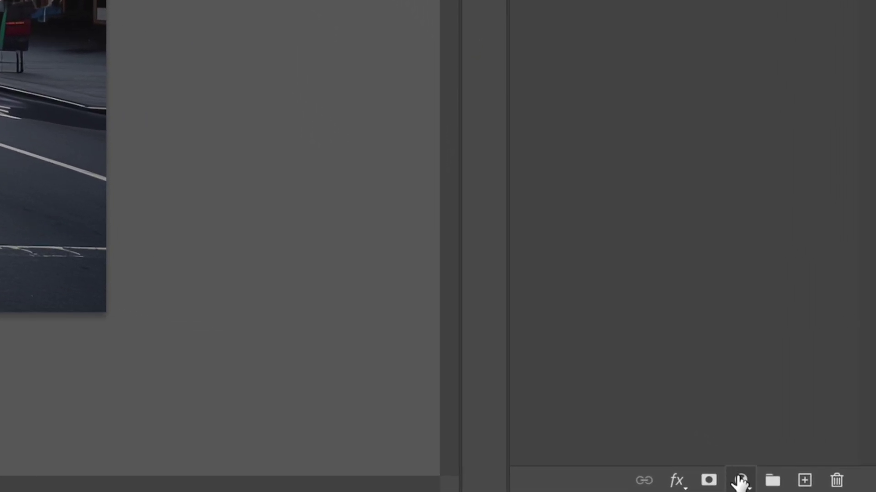
left_click(836, 487)
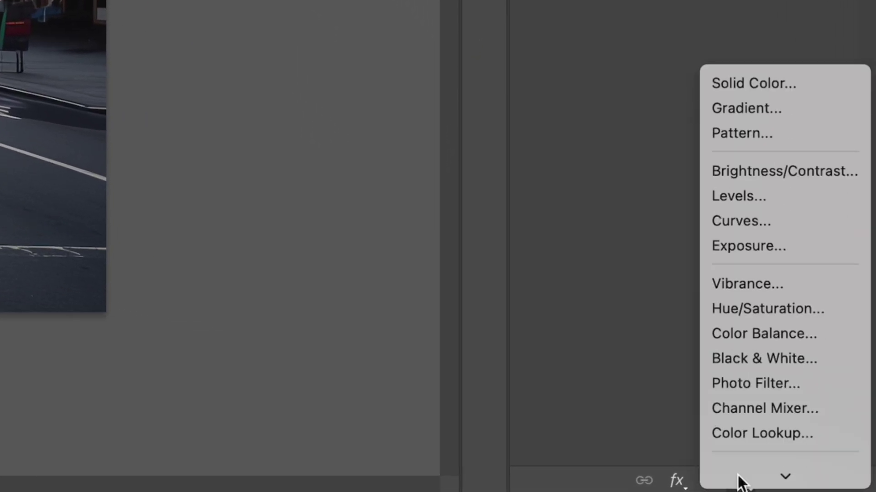
mouse_move(738, 475)
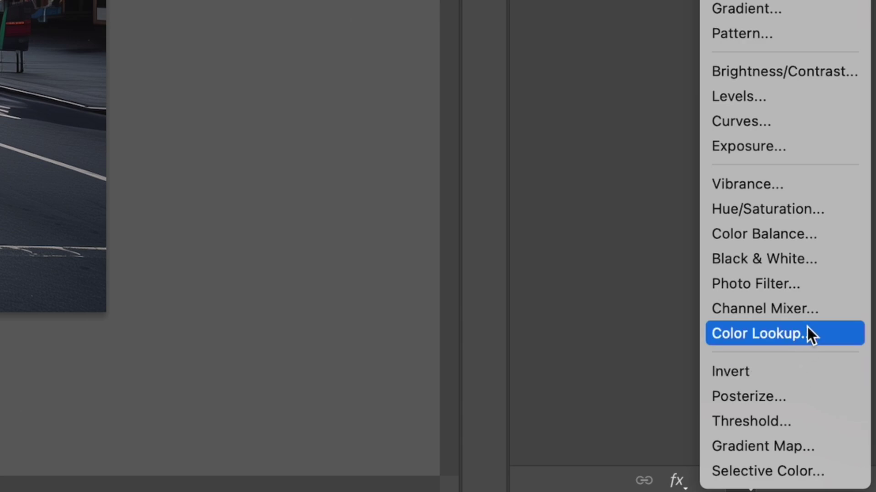
left_click(808, 147)
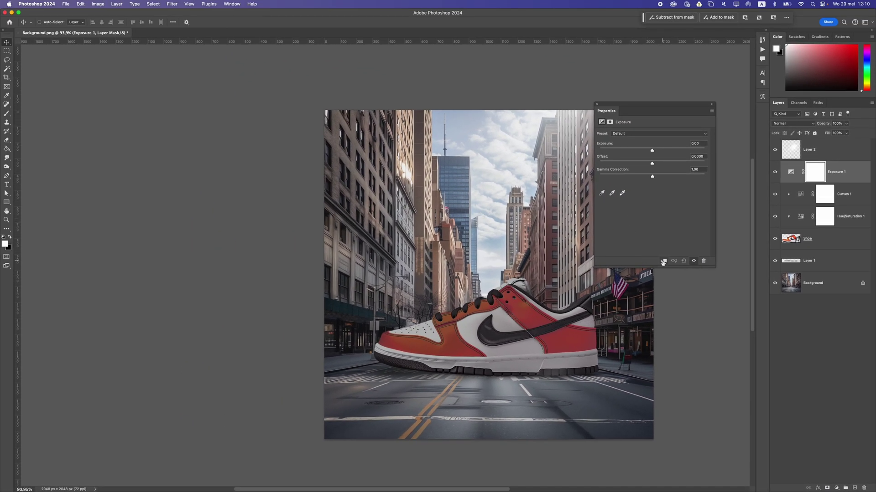
left_click(663, 261)
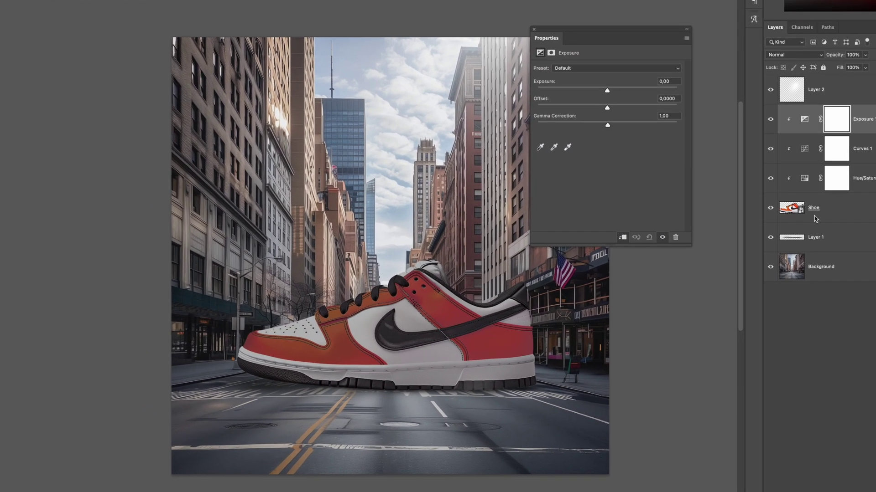
Raise the Exposure value to +0.91 and invert the adjustment's layer mask to black.
left_click_drag(606, 89, 617, 92)
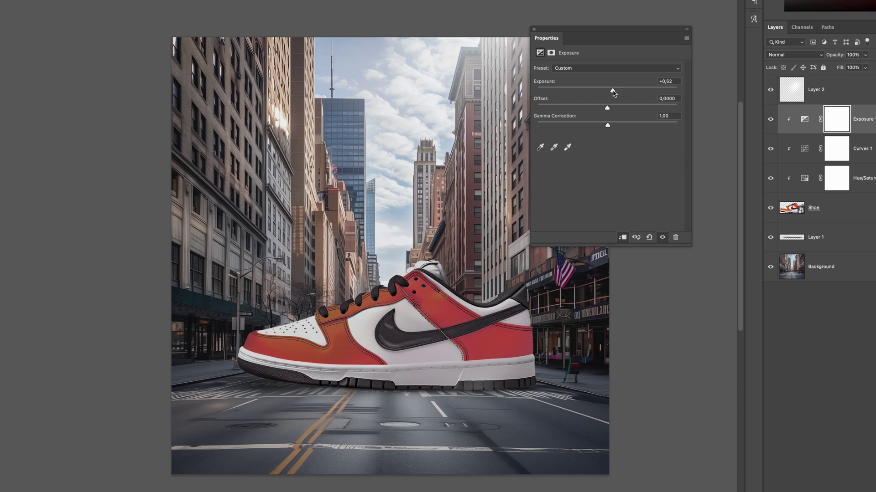
left_click_drag(613, 93, 619, 94)
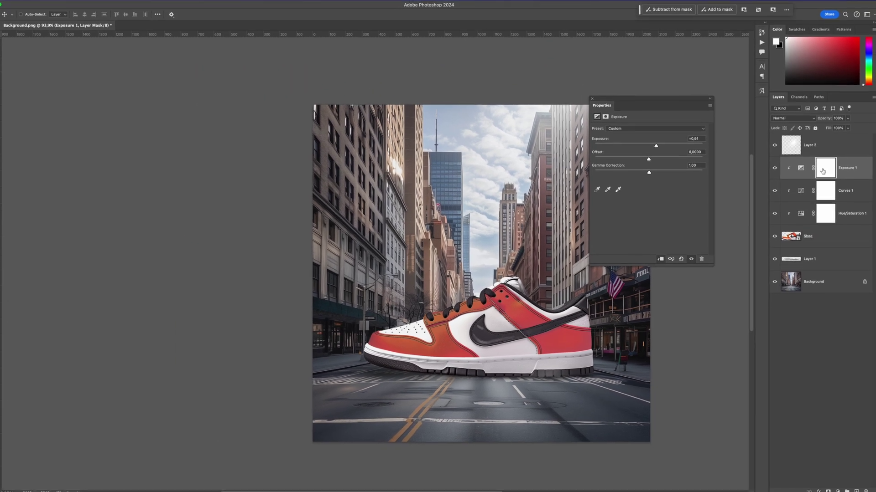
left_click(823, 178)
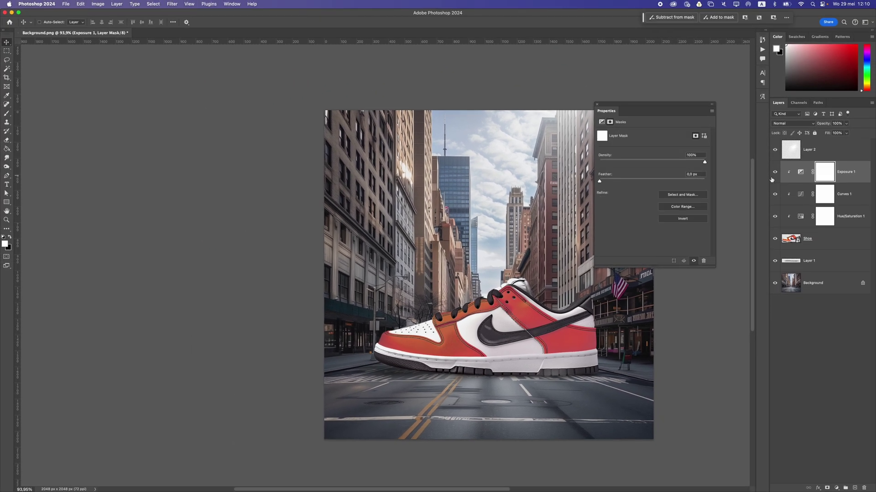
key("super+i")
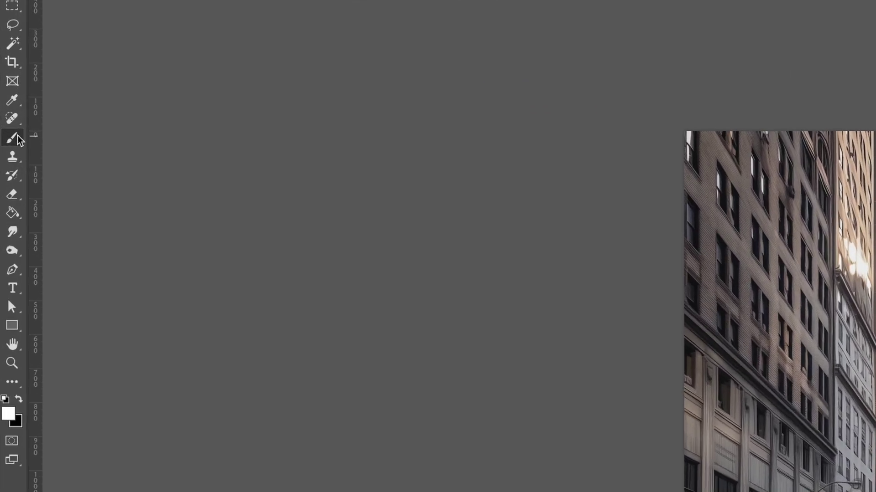
Paint white on the Exposure mask with a soft 200 px brush along the shoe's collar, laces and upper toe.
right_click(8, 114)
left_click(21, 112)
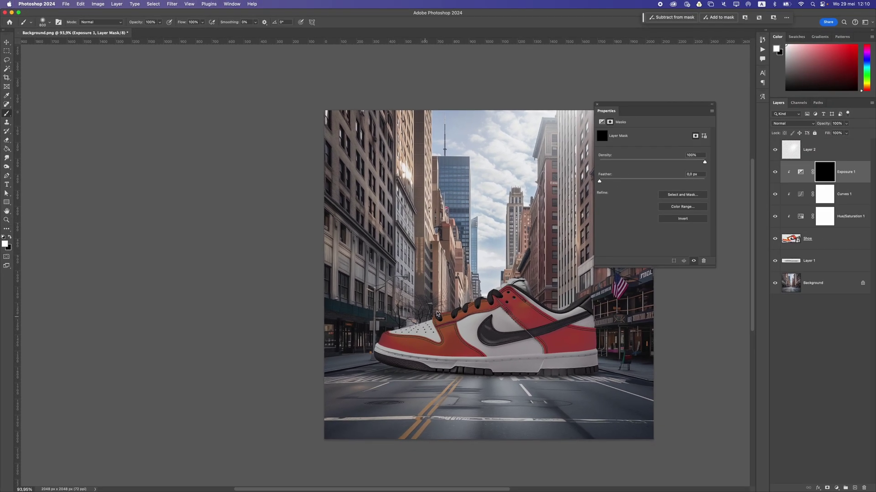
left_click_drag(441, 314, 499, 307)
key("super+z")
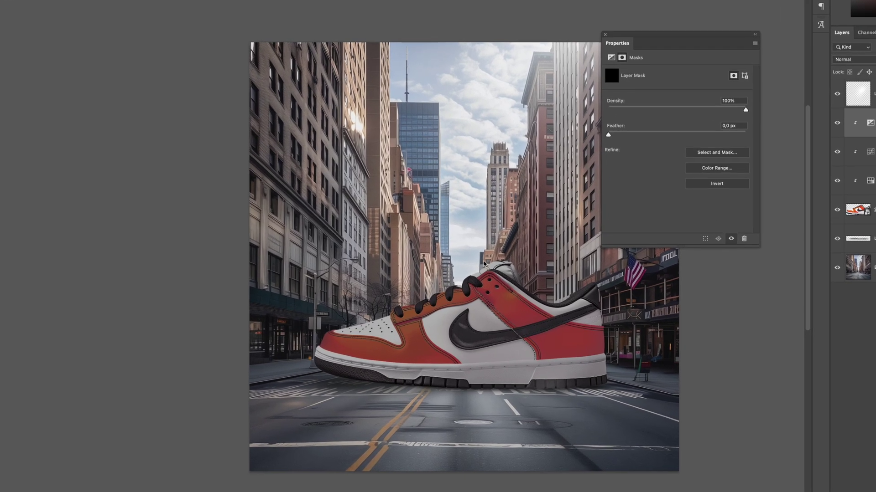
mouse_move(582, 270)
left_mouse_down()
mouse_move(516, 276)
mouse_move(478, 265)
mouse_move(422, 280)
mouse_move(446, 283)
left_mouse_up()
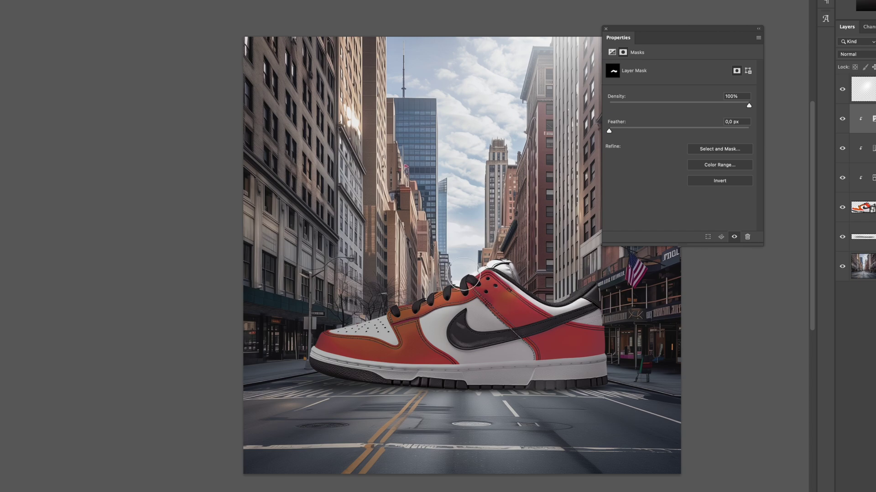
mouse_move(371, 310)
left_mouse_down()
mouse_move(446, 285)
mouse_move(342, 327)
mouse_move(418, 291)
left_mouse_up()
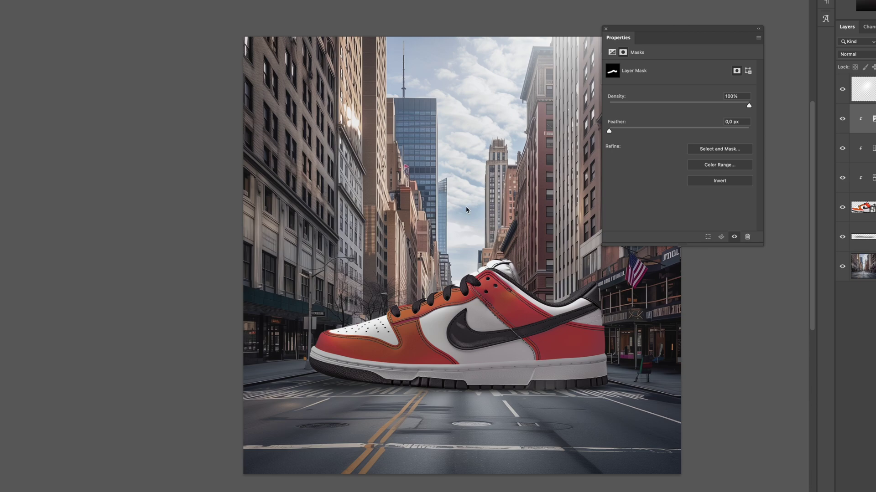
Extend the white painting on the Exposure mask to the shoe's heel and check the highlights in the whole composition.
scroll(470, 231, "up", 2)
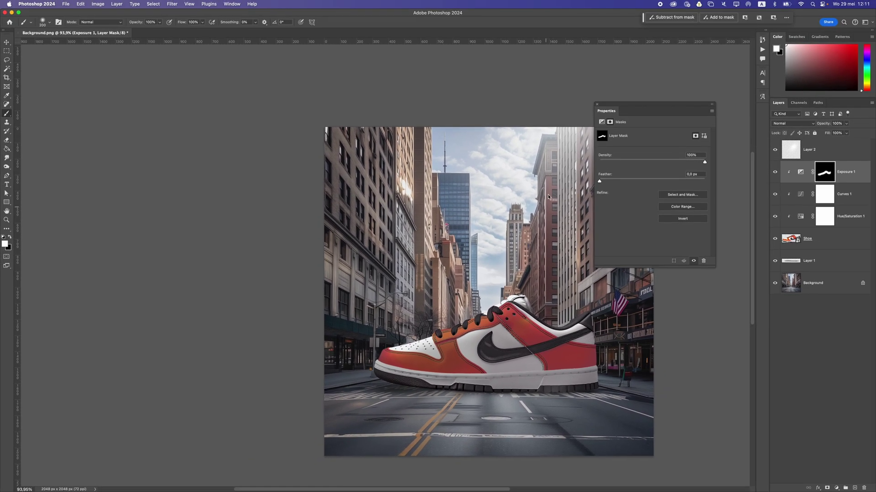
scroll(550, 173, "up", 2)
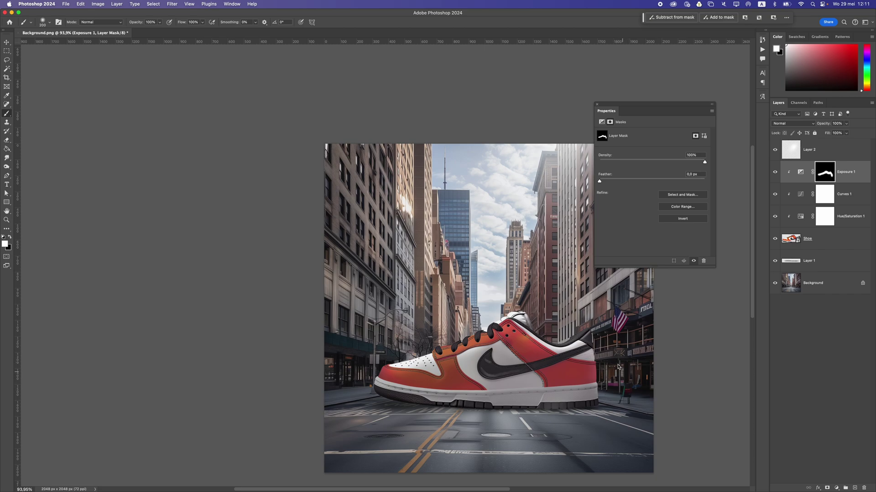
left_click(590, 346)
scroll(432, 357, "down", 5)
scroll(431, 359, "up", 5)
scroll(440, 363, "down", 4)
scroll(474, 357, "up", 2)
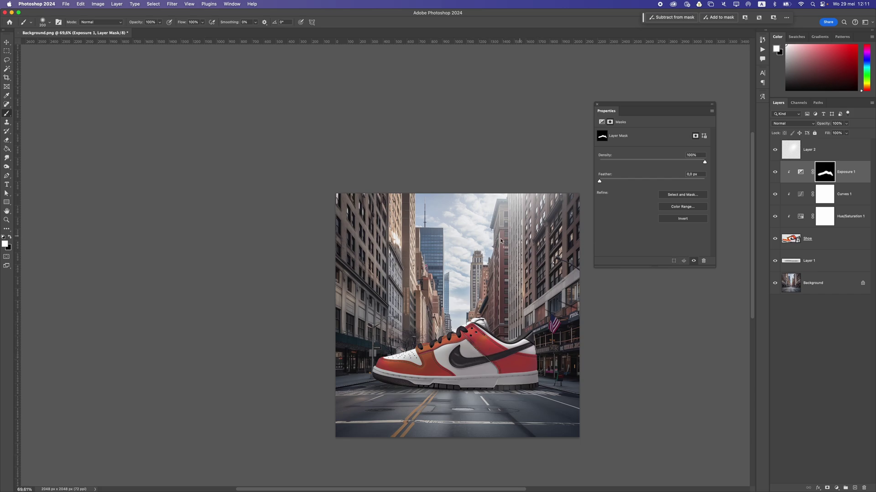
Add a new layer above Layer 2, filled with 50% gray, and set its blend mode to Overlay.
scroll(499, 315, "up", 1)
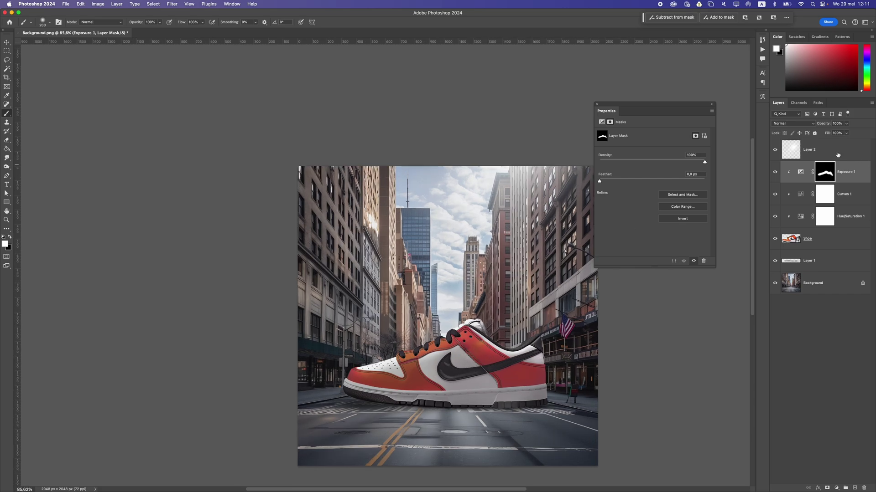
left_click(838, 155)
scroll(455, 372, "down", 2)
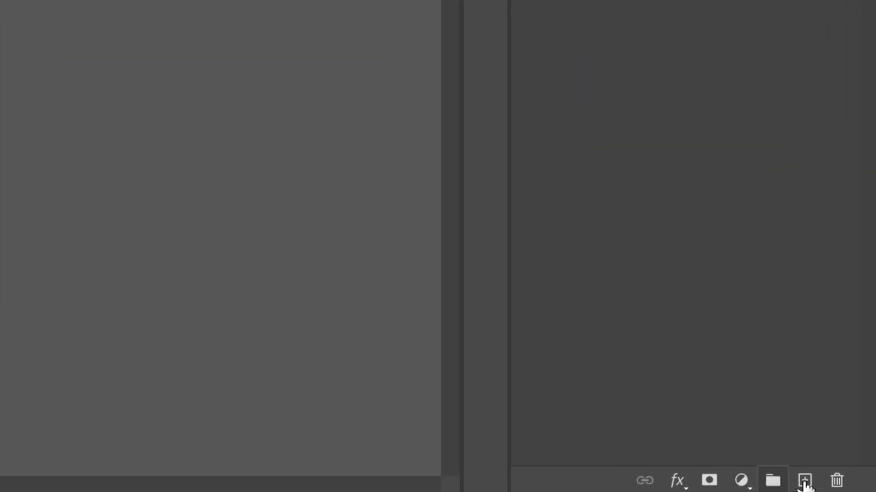
left_click(854, 488)
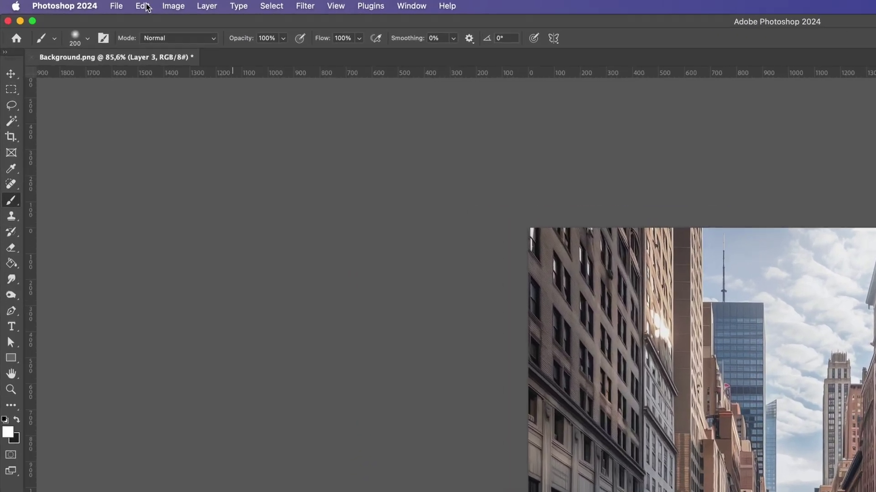
left_click(78, 4)
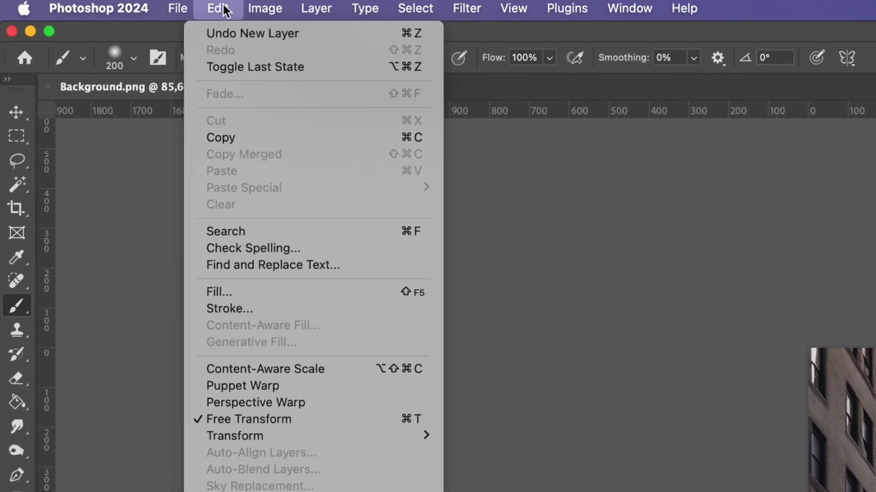
left_click(255, 292)
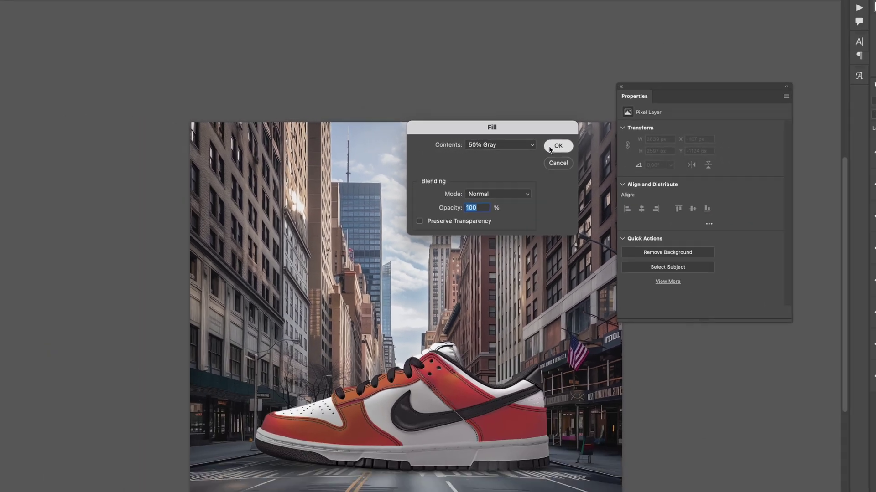
left_click(555, 149)
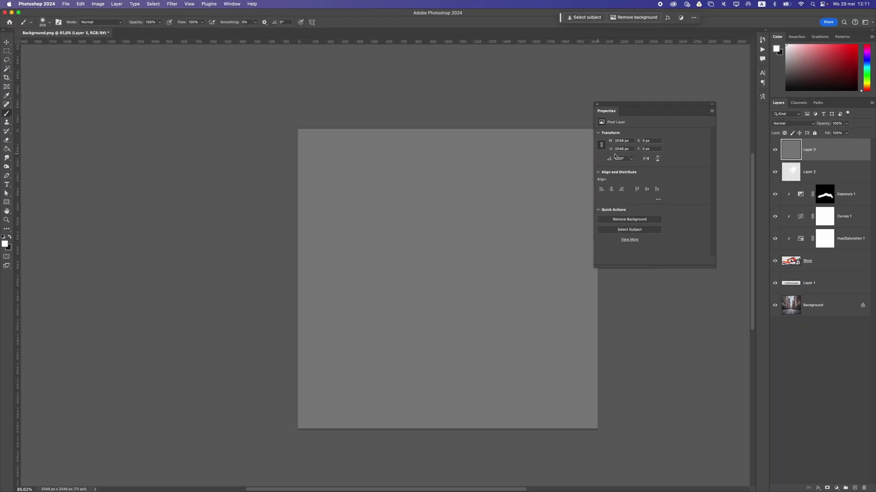
left_click(776, 125)
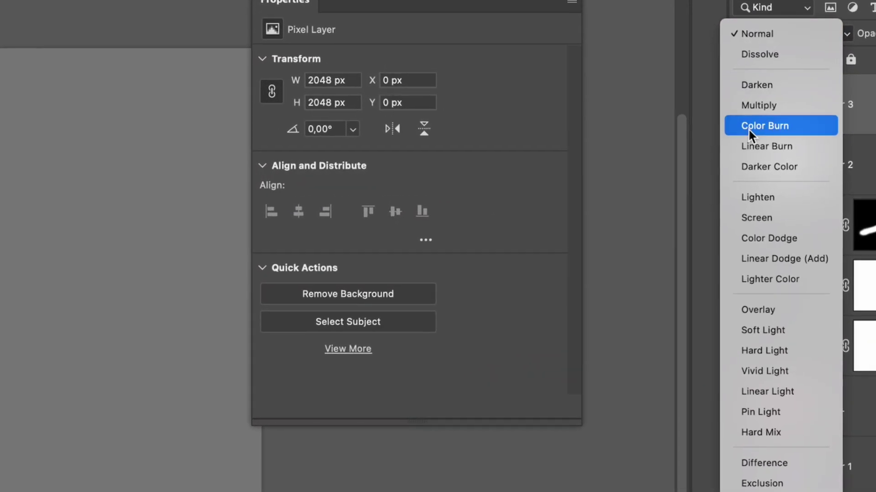
left_click(791, 307)
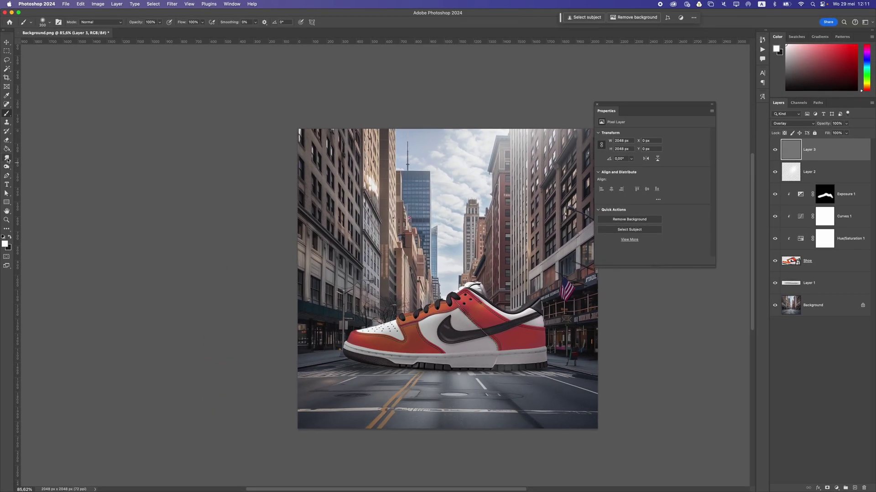
Activate the Burn tool with its range on Midtones and set the exposure to 15%.
right_click(7, 166)
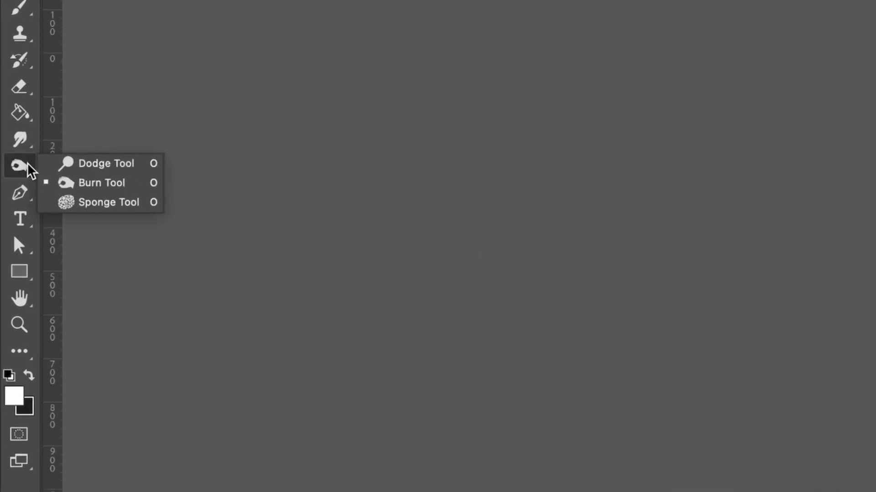
left_click(106, 191)
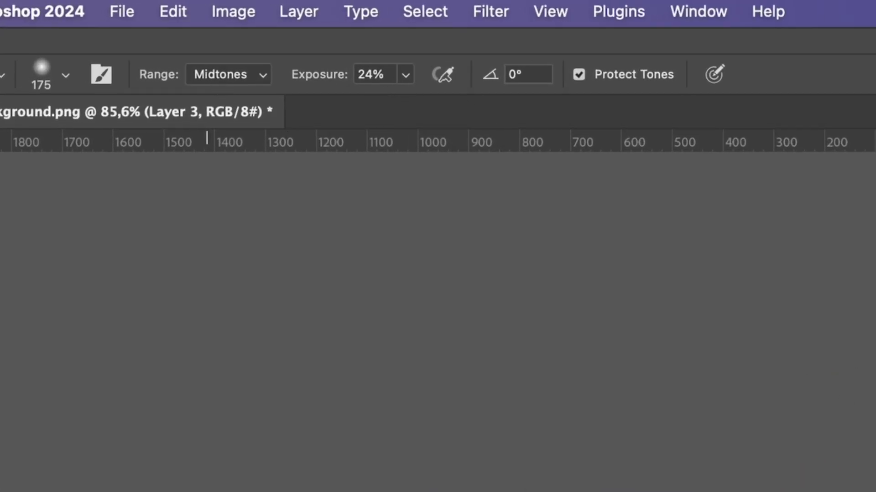
left_click(408, 76)
left_click_drag(404, 101, 396, 102)
left_click(412, 59)
left_click(248, 75)
left_click(248, 73)
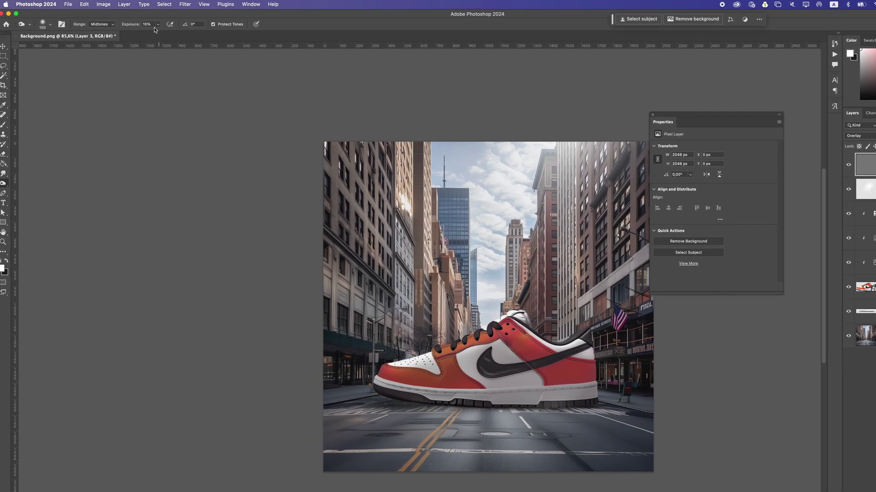
Lower the Burn exposure further and darken the street beneath the shoe on the gray Overlay layer.
left_click(147, 22)
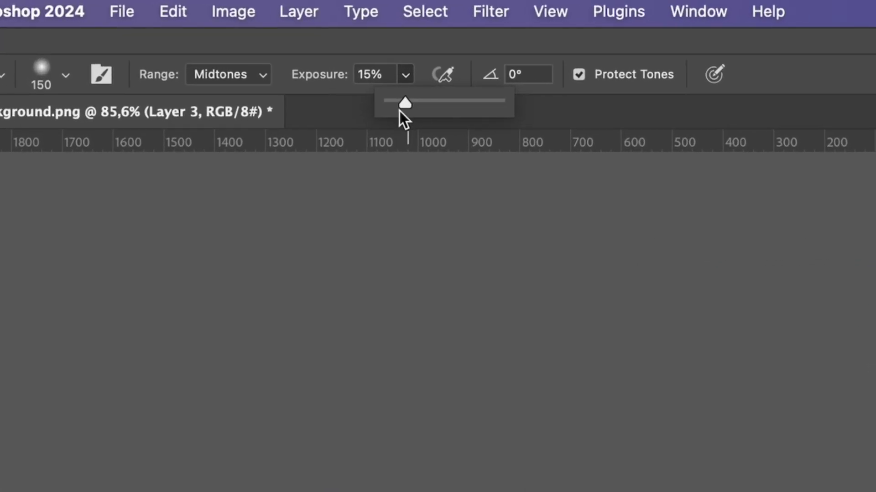
left_click_drag(399, 111, 394, 111)
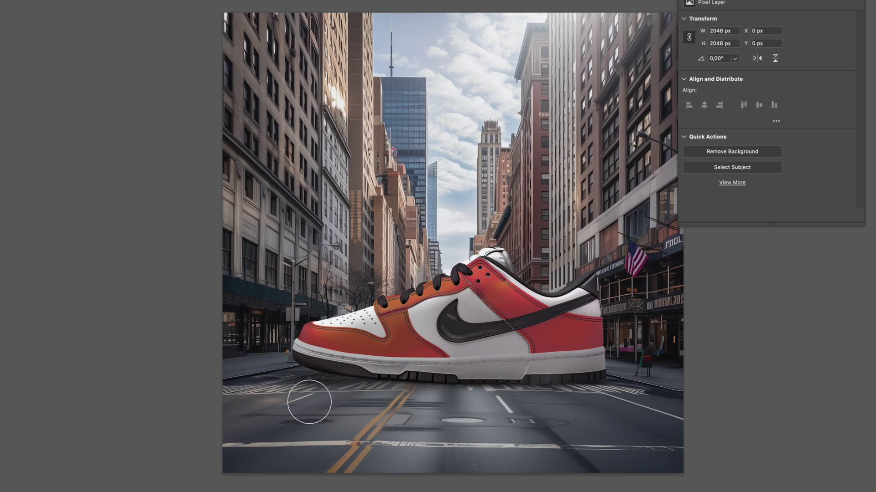
scroll(356, 378, "down", 5)
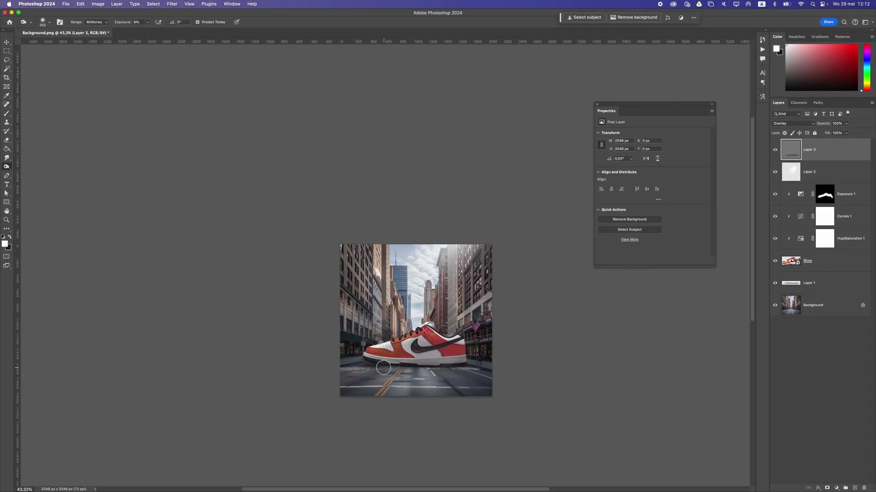
scroll(376, 371, "up", 5)
Compare the image with and without the burned gray layer and reduce that layer's opacity to 51%.
left_click(821, 123)
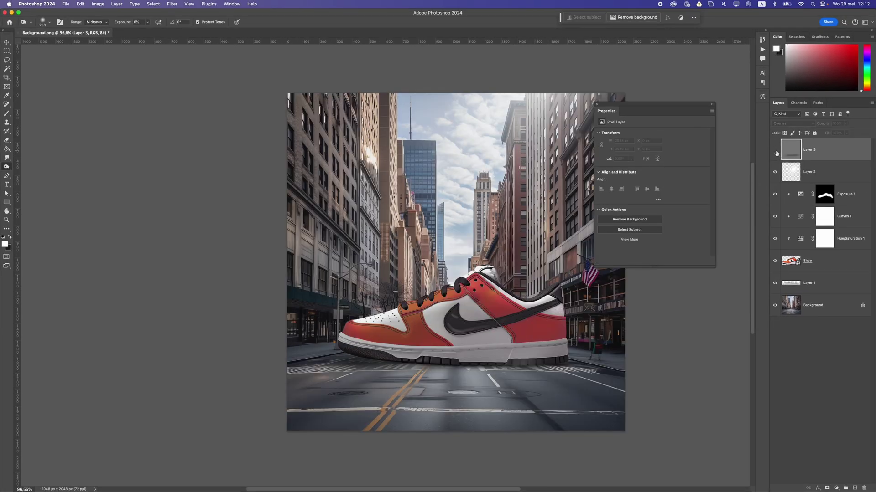
left_click(775, 150)
left_click(775, 151)
left_click(776, 150)
left_click(846, 124)
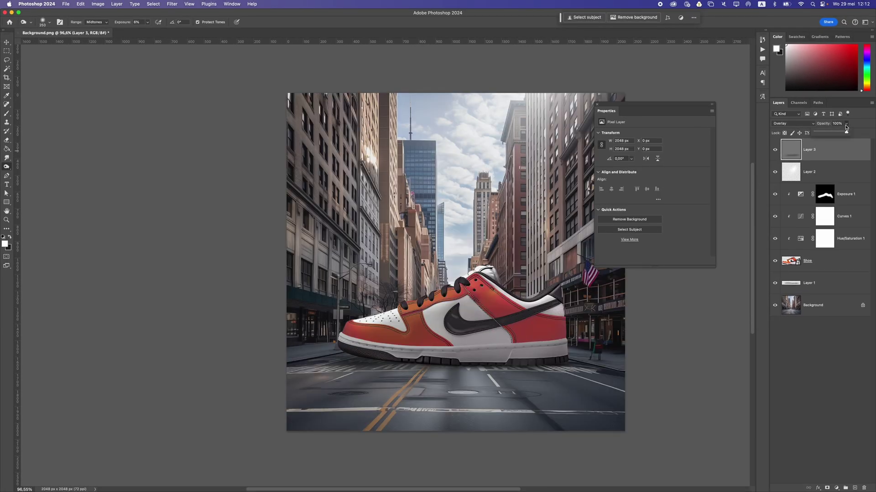
left_click_drag(834, 135, 834, 135)
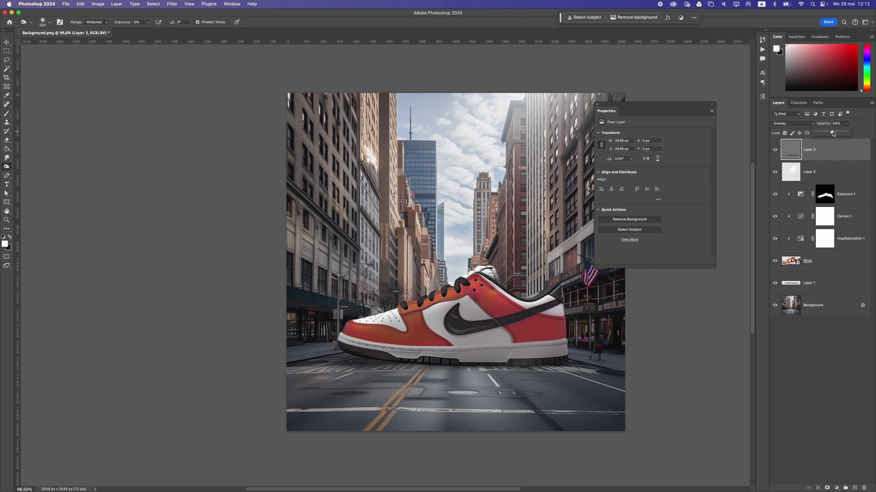
scroll(410, 306, "down", 3)
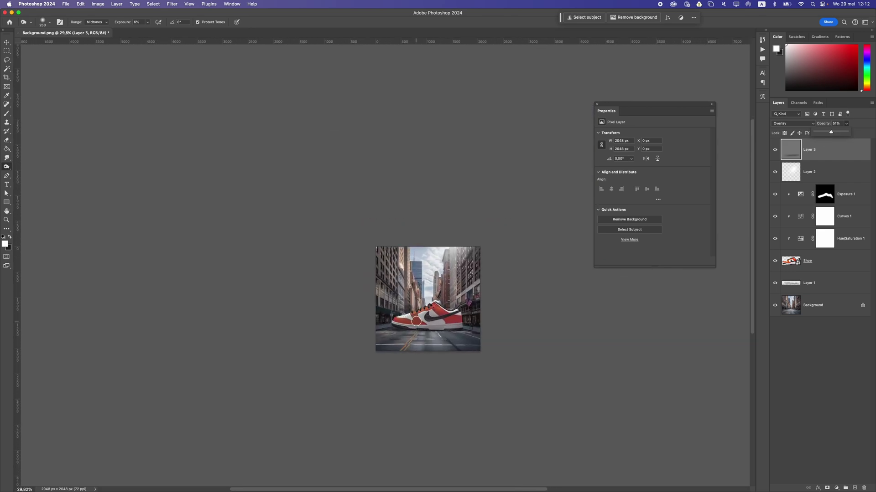
scroll(428, 316, "up", 1)
scroll(428, 316, "up", 1)
left_click(840, 156)
Add a Curves adjustment layer above all layers, pull its white point inward and slightly lower the shadows.
scroll(467, 276, "up", 2)
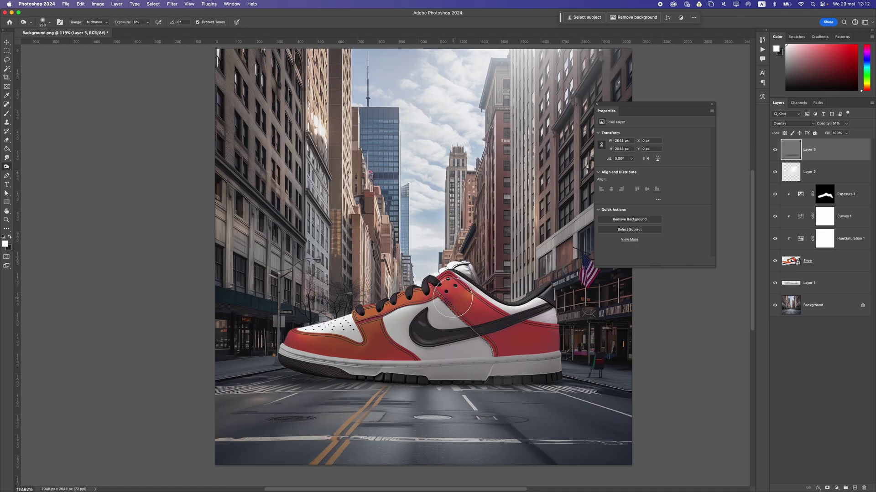
scroll(467, 276, "down", 1)
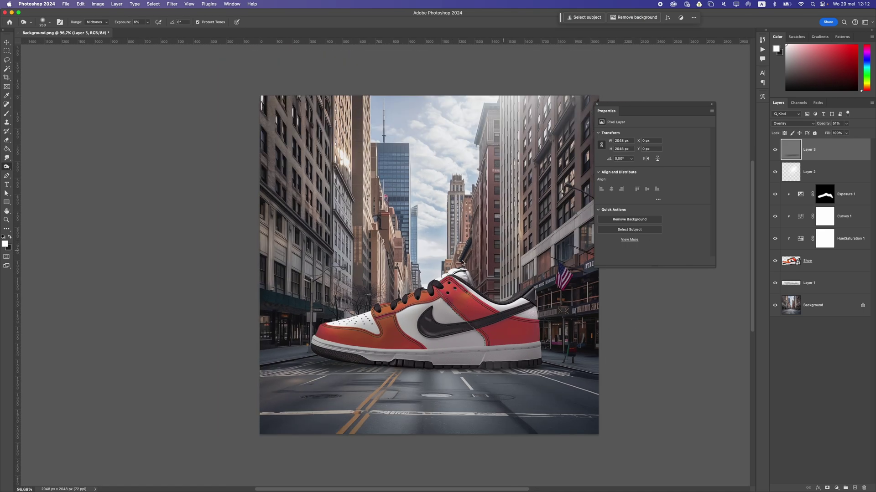
scroll(484, 312, "up", 3)
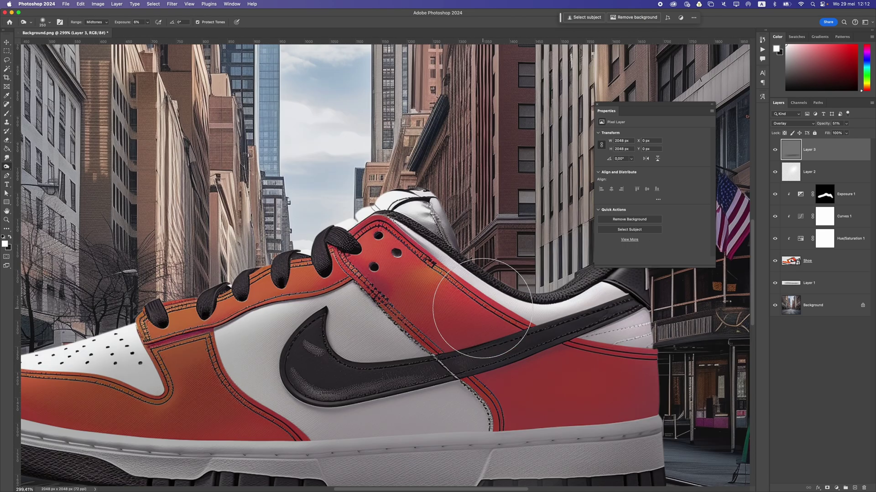
scroll(556, 296, "down", 4)
scroll(480, 310, "up", 1)
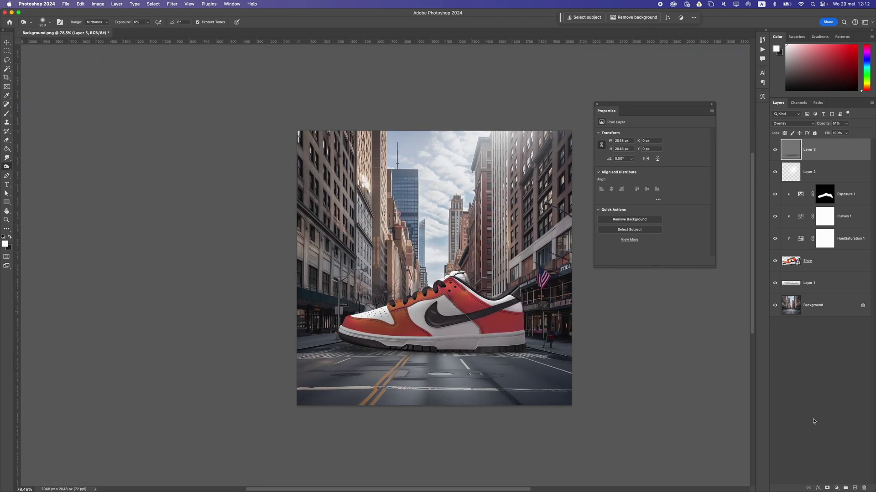
left_click(836, 488)
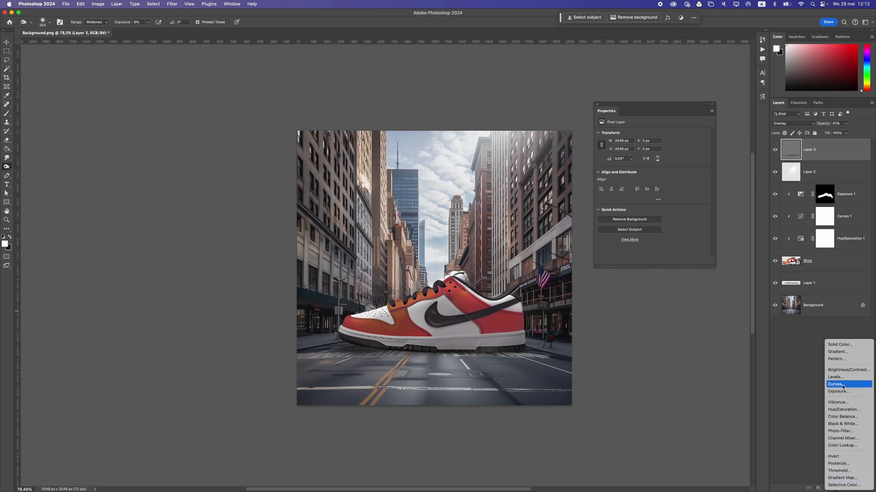
left_click(842, 386)
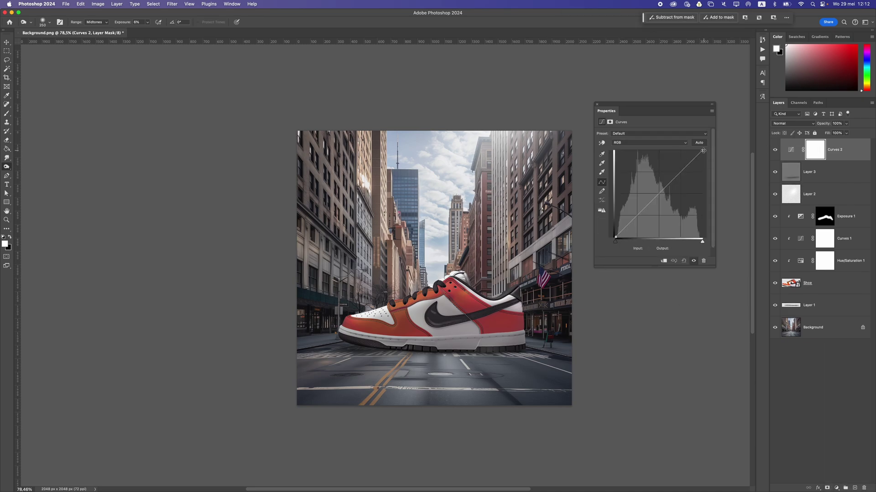
mouse_move(703, 150)
left_mouse_down()
mouse_move(672, 151)
mouse_move(700, 149)
mouse_move(692, 147)
left_mouse_up()
left_click_drag(621, 229, 624, 230)
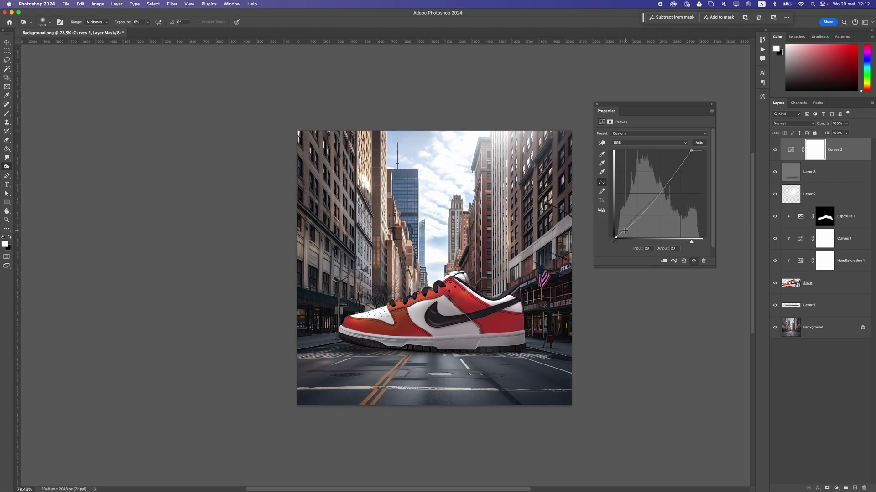
Raise the curve's midtones to input 129, output 143, and set the white point to input 247, output 255.
left_click(661, 190)
left_click_drag(661, 191, 659, 189)
scroll(452, 278, "down", 1)
scroll(444, 279, "up", 2)
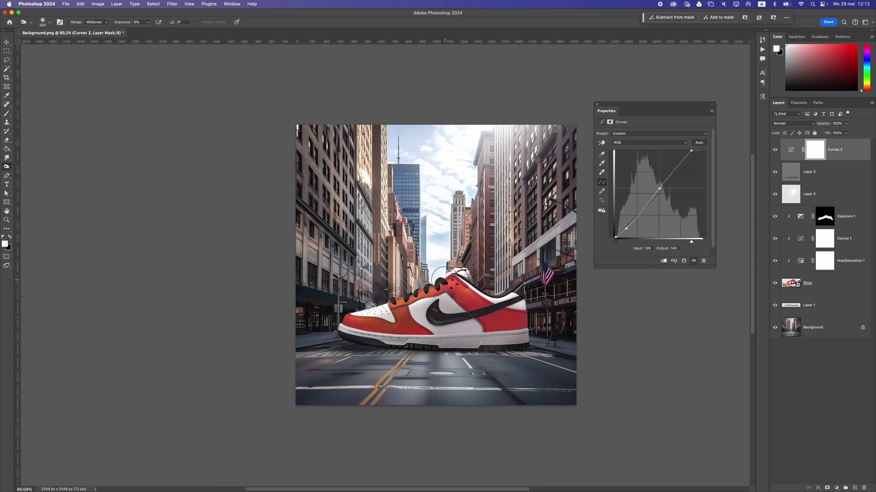
left_click_drag(691, 150, 699, 150)
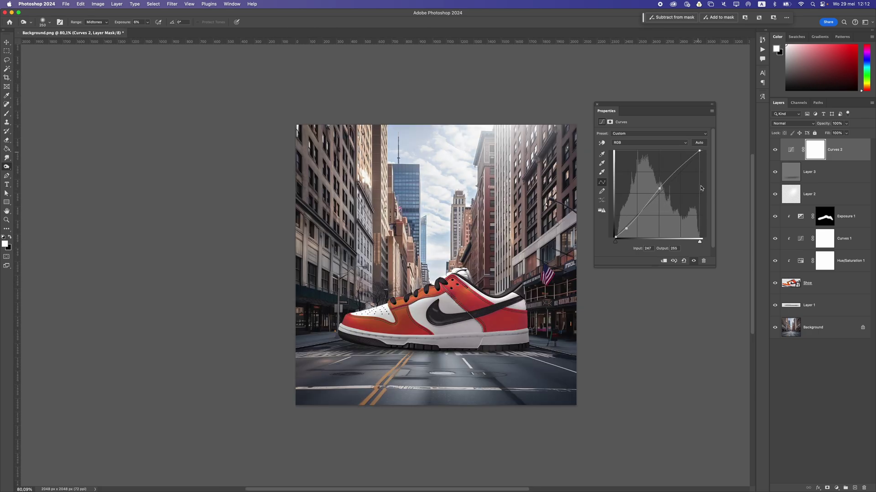
Add a Color Lookup adjustment layer on top using the 3Strip.look 3DLUT file.
left_click(835, 489)
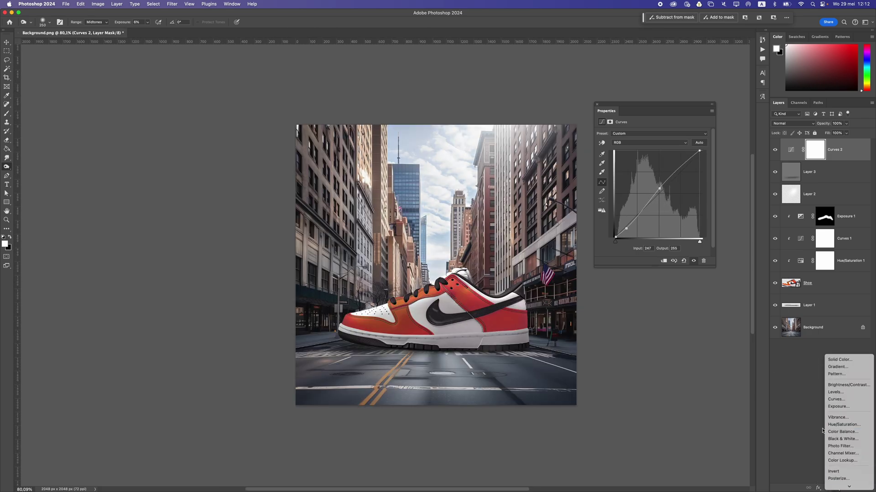
left_click(847, 446)
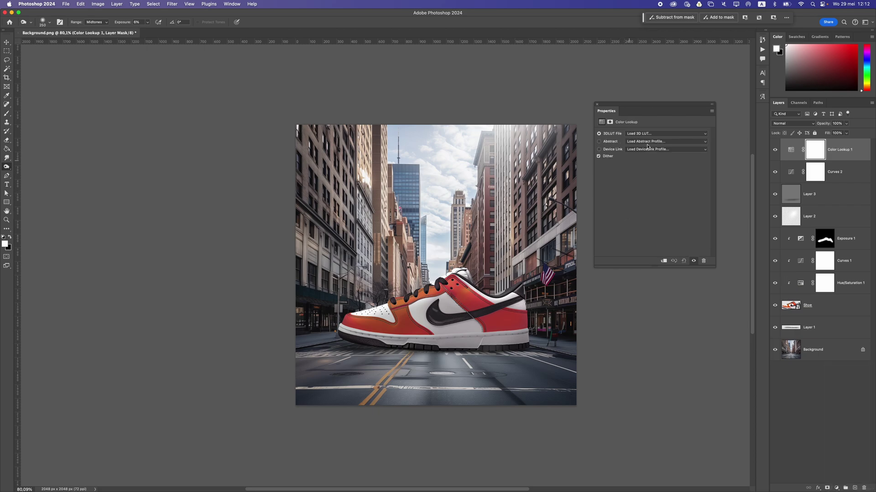
left_click(650, 136)
left_click(647, 159)
scroll(445, 250, "down", 5)
scroll(445, 250, "up", 5)
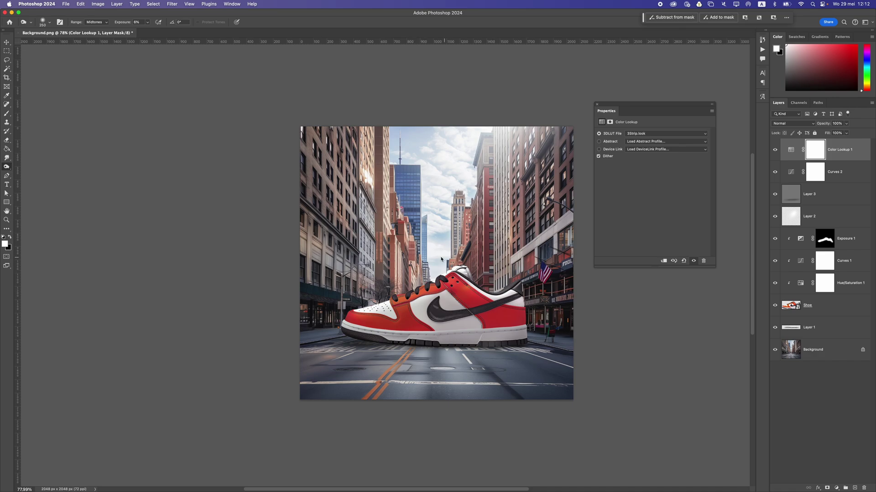
Reduce the saturation in the shoe's Hue/Saturation adjustment to -43 and check the whole composition.
left_click(850, 249)
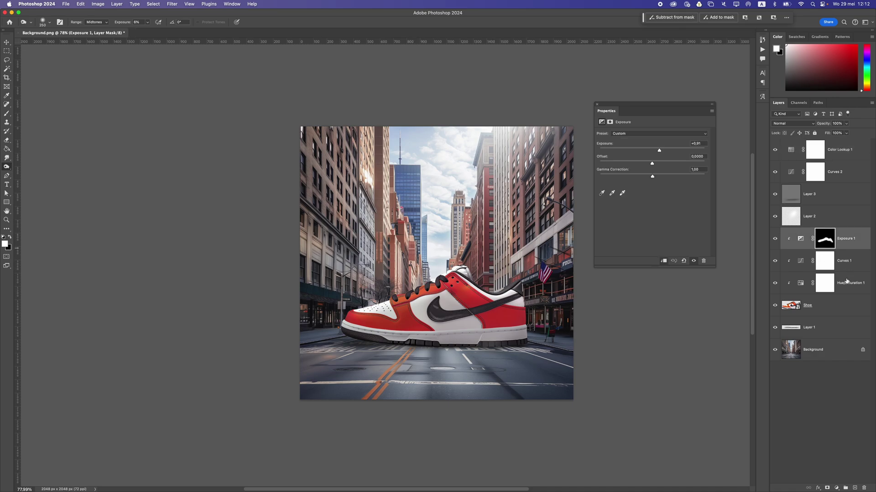
left_click(847, 282)
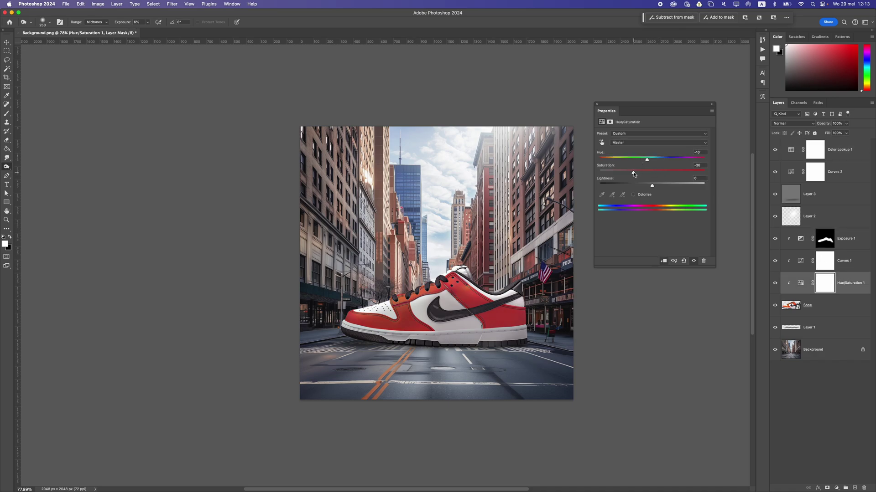
scroll(469, 275, "down", 1)
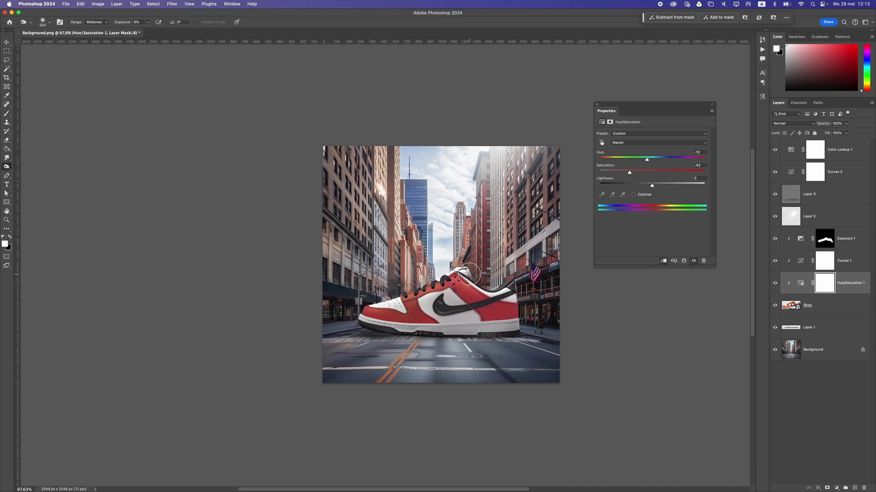
scroll(470, 276, "up", 5)
scroll(456, 262, "down", 3)
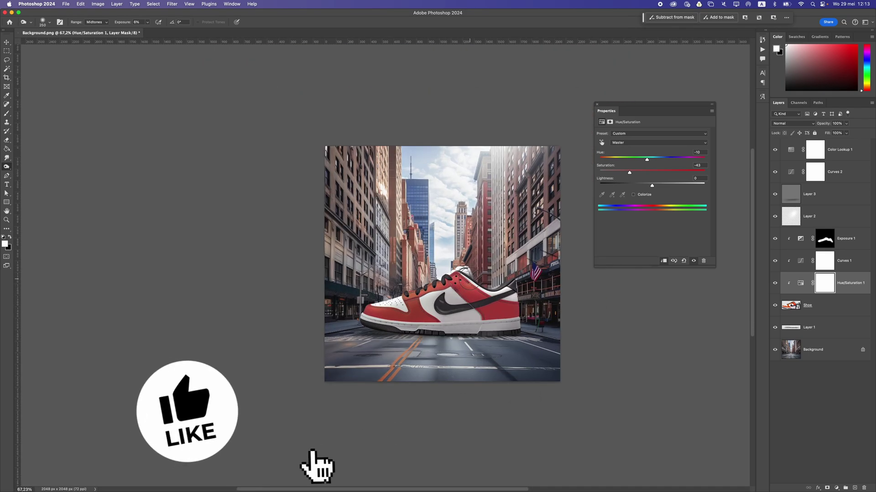